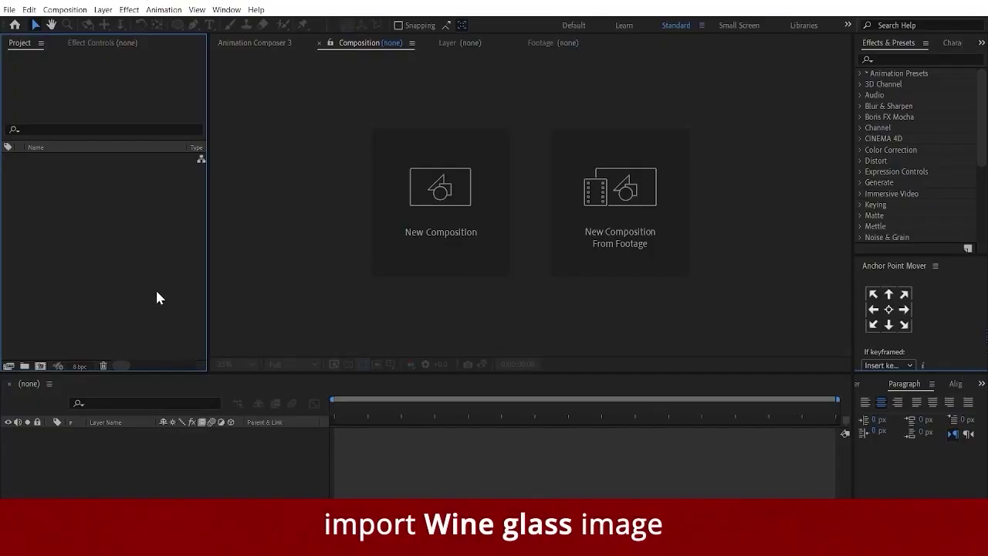
Step: Import the Wine-Glass, Wine-Glass-Shadow and Wine-Glass-Shine PNGs and make a 1200 x 1200 comp from Wine-Glass.png
{"action": "double_click", "coordinate": [155, 287]}
{"action": "left_click", "coordinate": [311, 128]}
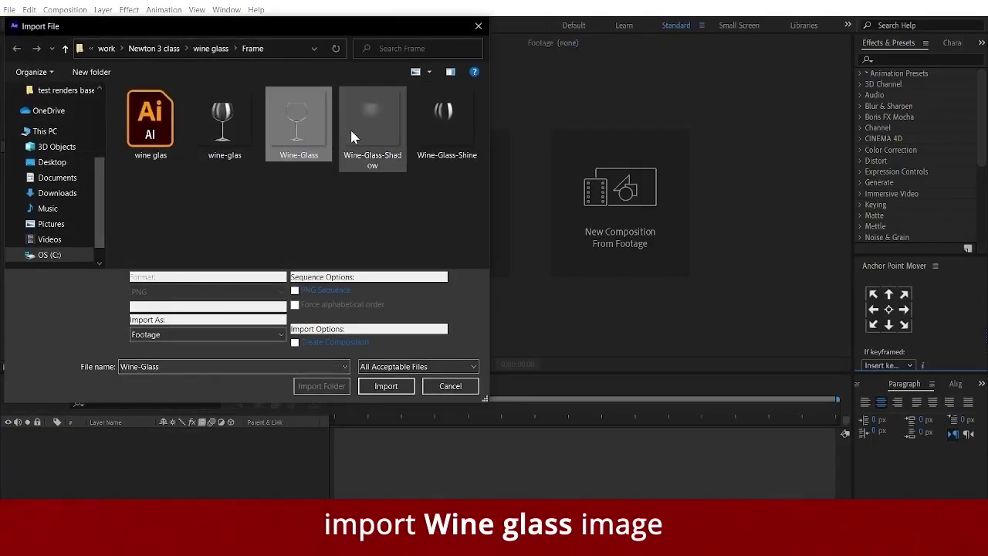
{"action": "left_click", "coordinate": [447, 124], "text": "shift"}
{"action": "left_click", "coordinate": [385, 396]}
{"action": "left_click", "coordinate": [68, 257]}
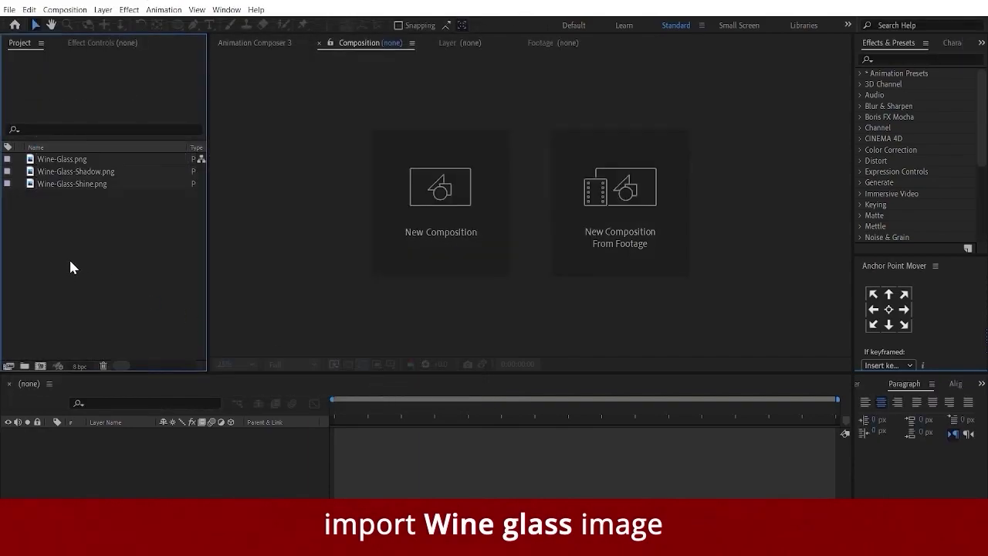
{"action": "left_click_drag", "start_coordinate": [69, 159], "coordinate": [85, 450]}
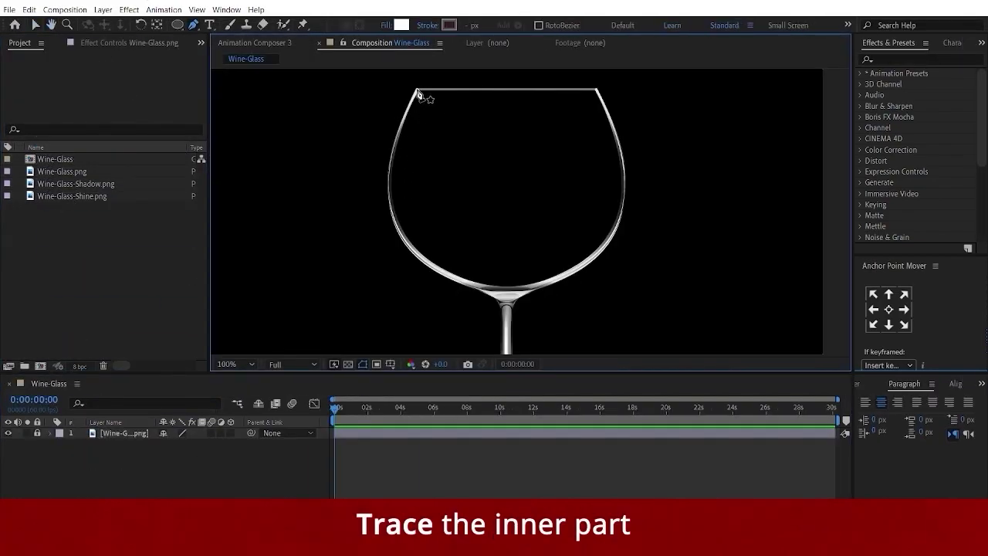
Step: Trace the inner edge of the glass bowl with the Pen tool
{"action": "left_click", "coordinate": [416, 91]}
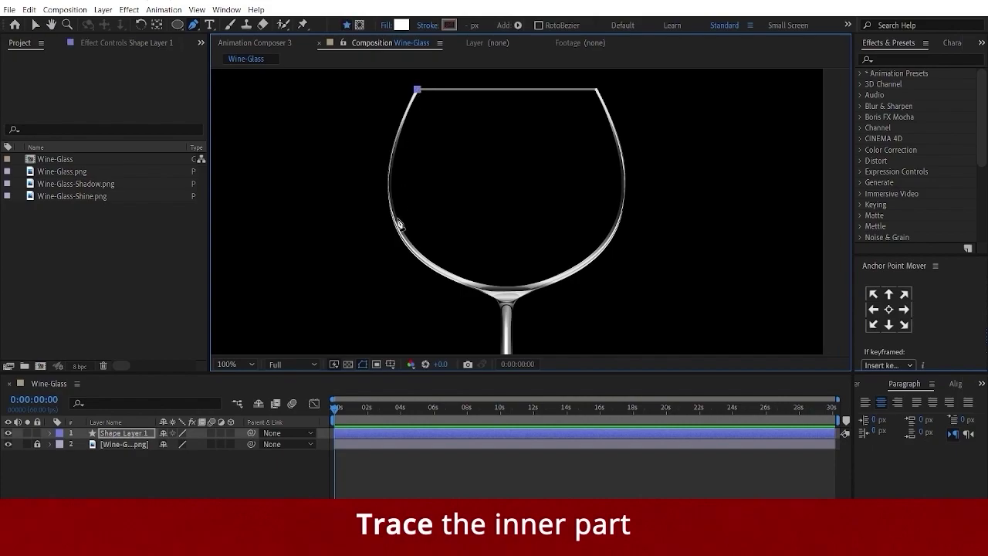
{"action": "left_click_drag", "start_coordinate": [395, 225], "coordinate": [416, 281]}
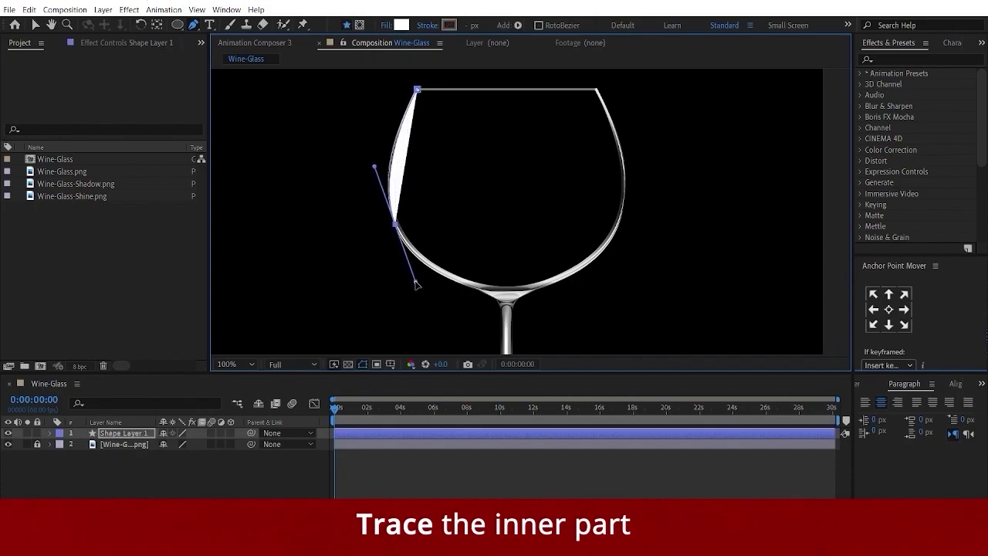
{"action": "left_click_drag", "start_coordinate": [515, 293], "coordinate": [530, 293]}
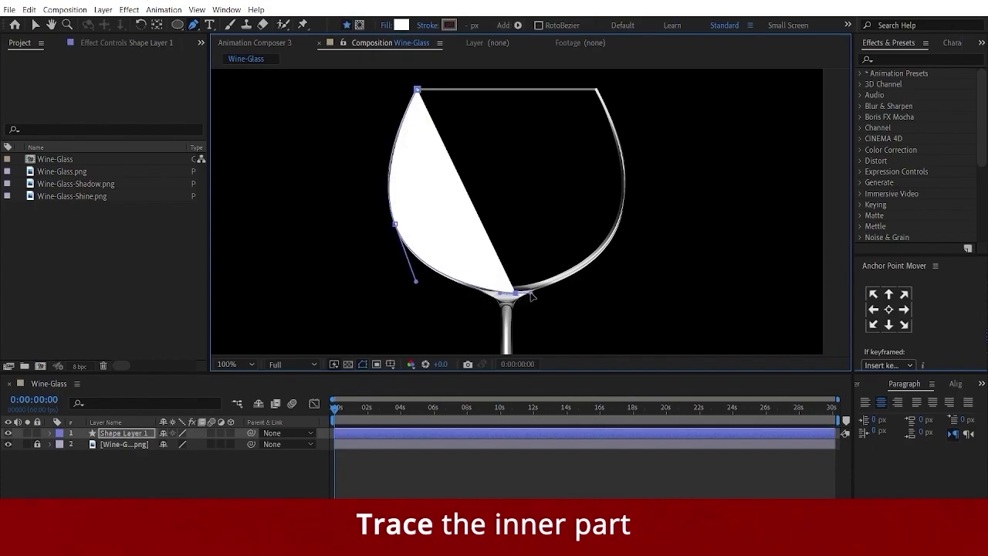
{"action": "left_click_drag", "start_coordinate": [625, 185], "coordinate": [625, 103]}
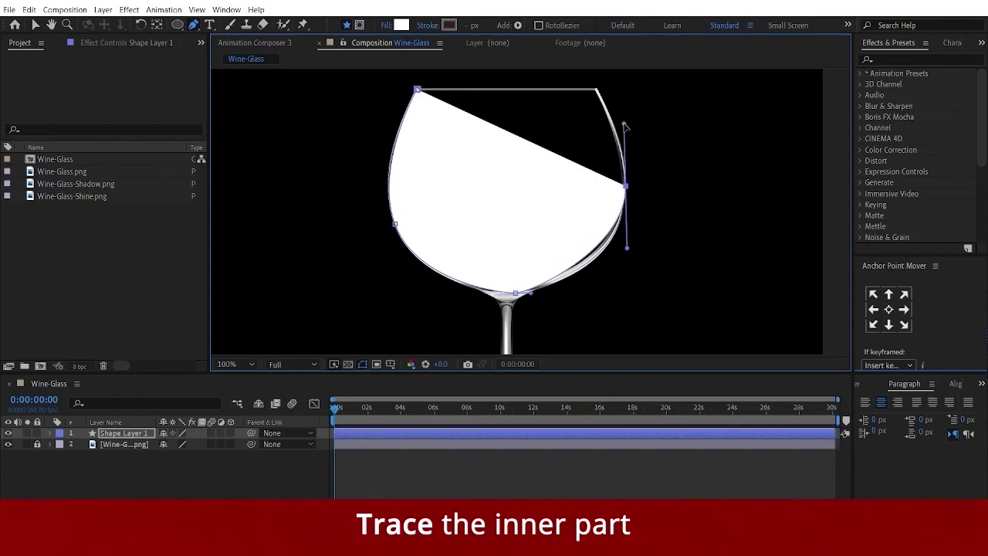
{"action": "left_click", "coordinate": [598, 94]}
{"action": "scroll", "coordinate": [598, 94], "scroll_direction": "up", "scroll_amount": 1}
{"action": "left_click_drag", "start_coordinate": [654, 118], "coordinate": [647, 176]}
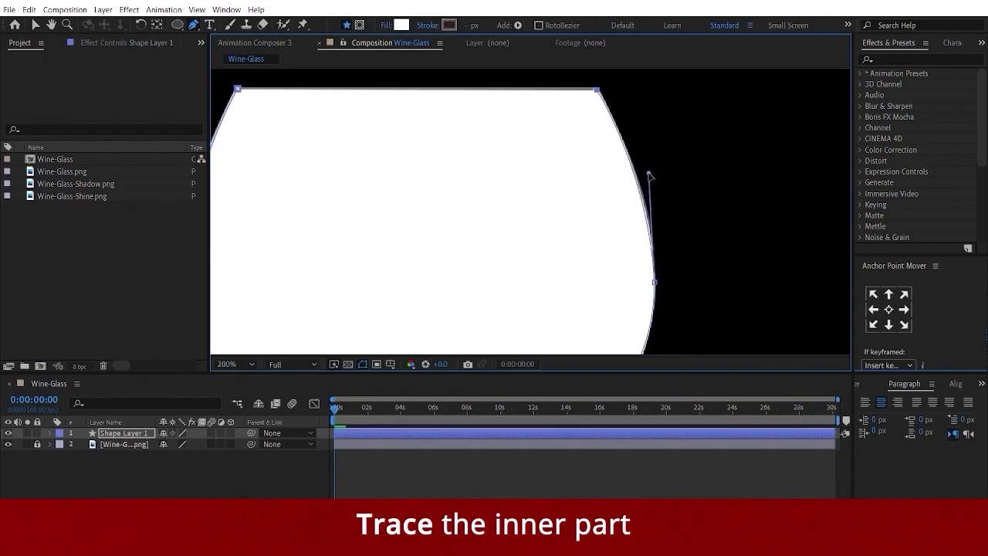
{"action": "scroll", "coordinate": [586, 254], "scroll_direction": "down", "scroll_amount": 1}
{"action": "scroll", "coordinate": [476, 286], "scroll_direction": "down", "scroll_amount": 1}
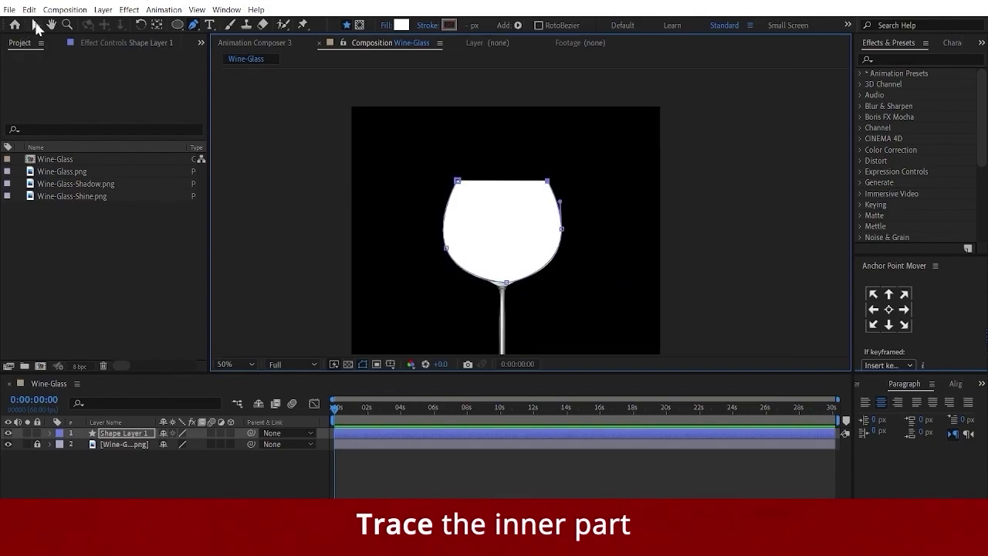
Step: Set the bowl outline's fill to None and draw a small ellipse above the rim
{"action": "left_click", "coordinate": [35, 25]}
{"action": "left_click", "coordinate": [524, 233]}
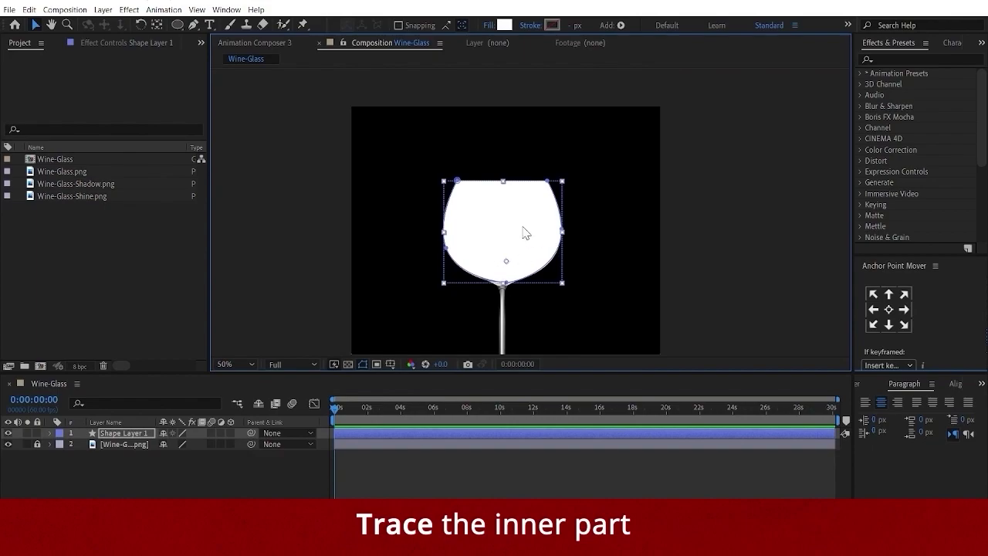
{"action": "left_click", "coordinate": [489, 26]}
{"action": "left_click", "coordinate": [430, 223]}
{"action": "left_click", "coordinate": [458, 295]}
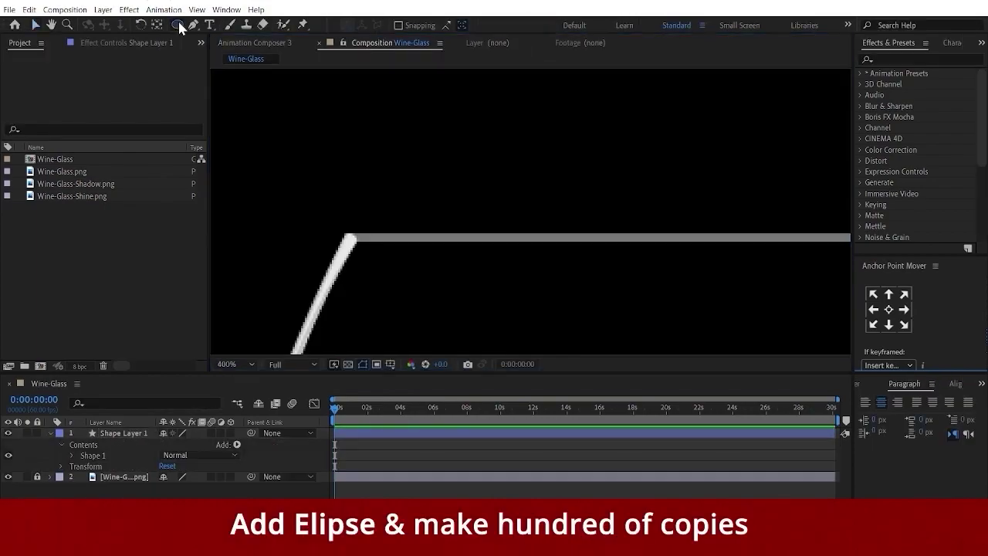
{"action": "left_click", "coordinate": [176, 25]}
{"action": "left_click_drag", "start_coordinate": [409, 132], "coordinate": [425, 147]}
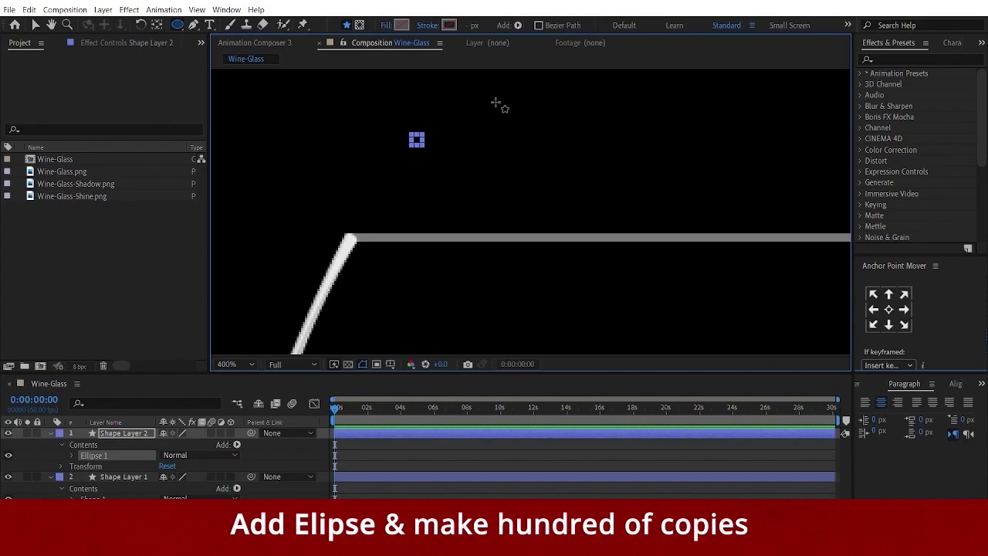
Step: Give the ellipse a white fill and duplicate it into a row of five circles
{"action": "left_click", "coordinate": [400, 26]}
{"action": "left_click", "coordinate": [933, 132]}
{"action": "key", "text": "v"}
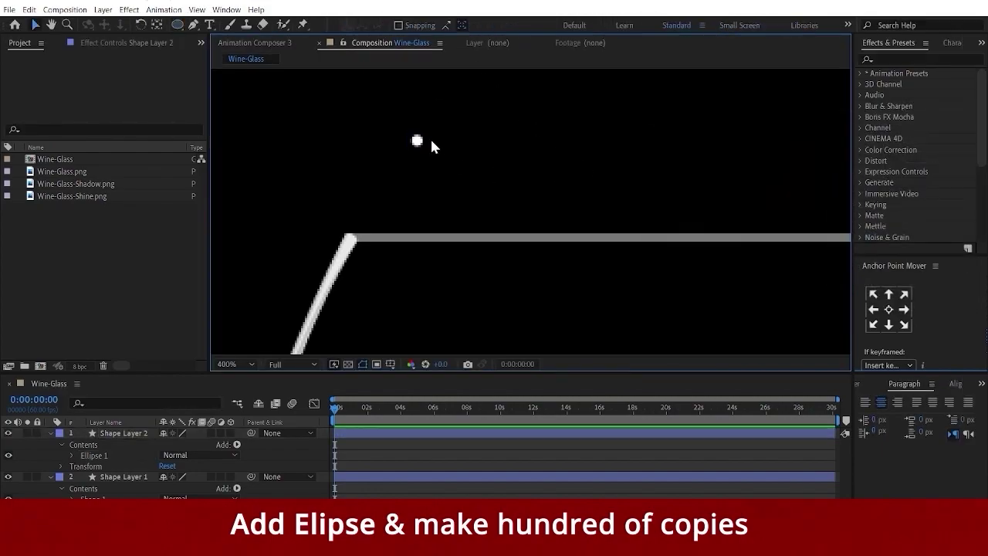
{"action": "scroll", "coordinate": [417, 141], "scroll_direction": "up", "scroll_amount": 1}
{"action": "mouse_move", "coordinate": [416, 141]}
{"action": "left_mouse_down"}
{"action": "mouse_move", "coordinate": [337, 267]}
{"action": "mouse_move", "coordinate": [420, 270]}
{"action": "left_mouse_up"}
{"action": "key", "text": "ctrl+d"}
{"action": "key", "text": "ctrl+d"}
{"action": "key", "text": "ctrl+d"}
{"action": "key", "text": "ctrl+d"}
{"action": "left_click_drag", "start_coordinate": [335, 261], "coordinate": [443, 263]}
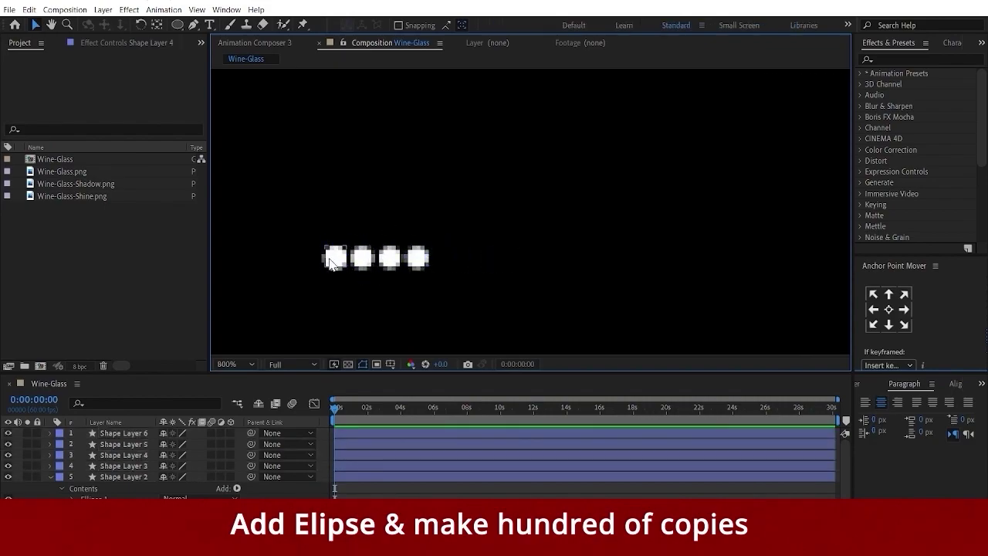
Step: Scale the row of five circles to 150%
{"action": "left_click", "coordinate": [497, 225]}
{"action": "scroll", "coordinate": [505, 225], "scroll_direction": "down", "scroll_amount": 6}
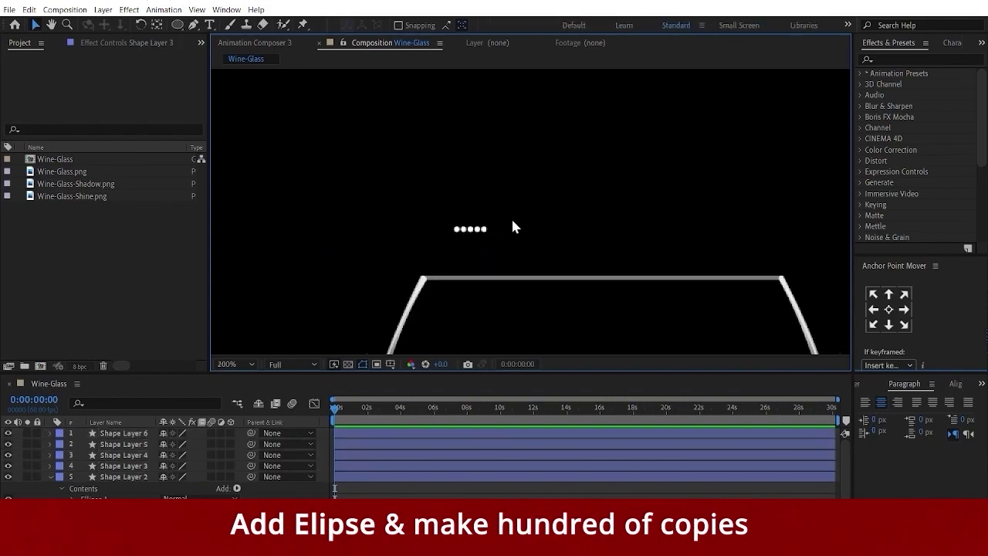
{"action": "scroll", "coordinate": [496, 224], "scroll_direction": "up", "scroll_amount": 3}
{"action": "left_click_drag", "start_coordinate": [531, 214], "coordinate": [469, 236]}
{"action": "scroll", "coordinate": [494, 232], "scroll_direction": "up", "scroll_amount": 2}
{"action": "key", "text": "s"}
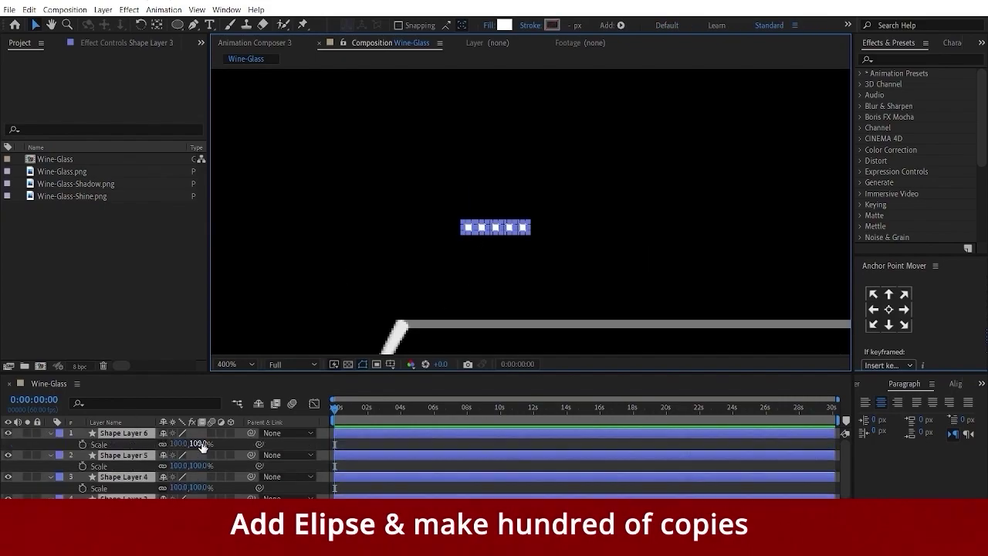
{"action": "left_click", "coordinate": [199, 443]}
{"action": "type", "text": "120"}
{"action": "scroll", "coordinate": [434, 194], "scroll_direction": "down", "scroll_amount": 2}
{"action": "key", "text": "Return"}
{"action": "left_click", "coordinate": [450, 181]}
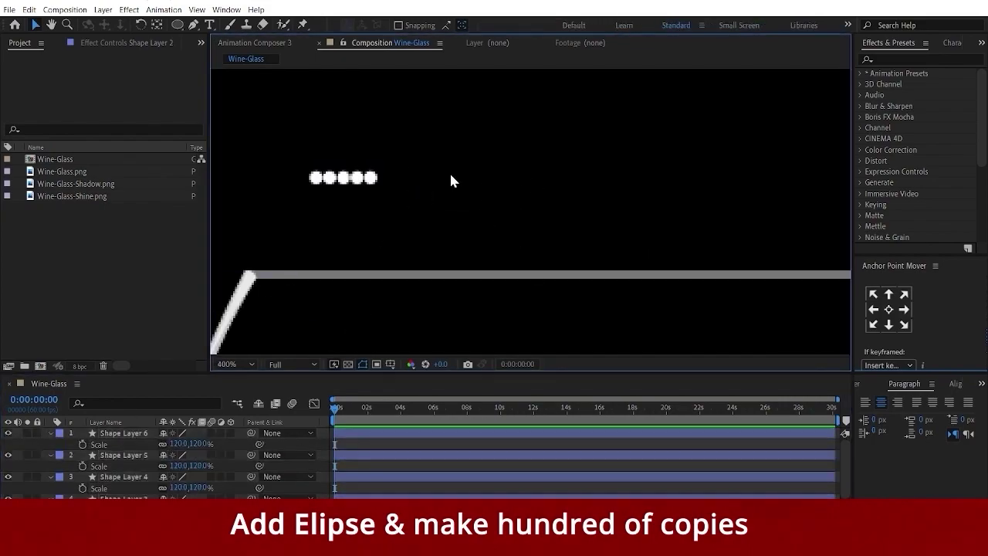
{"action": "left_click_drag", "start_coordinate": [502, 259], "coordinate": [455, 245]}
{"action": "left_click", "coordinate": [199, 444]}
{"action": "type", "text": "150"}
{"action": "left_click", "coordinate": [556, 226]}
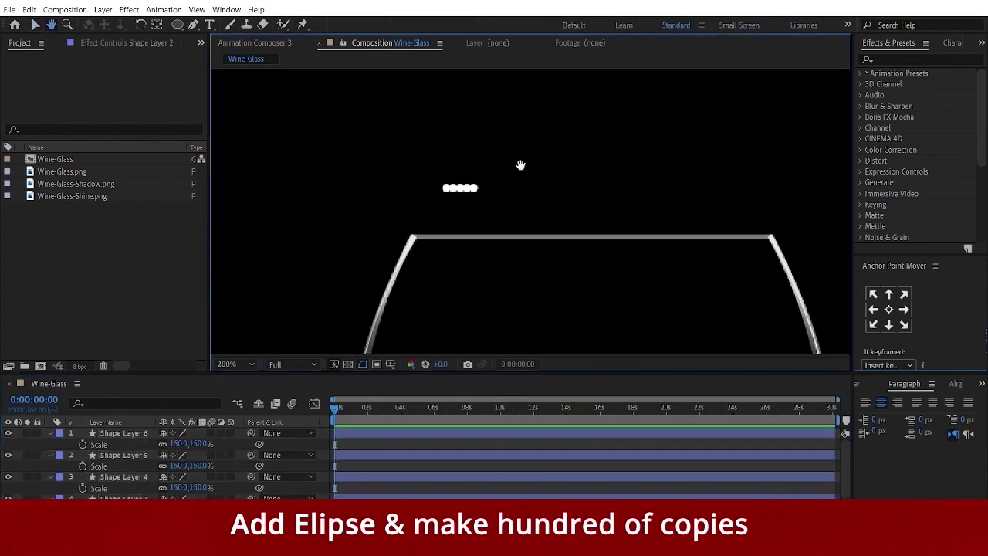
Step: Duplicate the row into ten circles, then copy them into a second row above
{"action": "scroll", "coordinate": [515, 154], "scroll_direction": "down", "scroll_amount": 2}
{"action": "scroll", "coordinate": [516, 149], "scroll_direction": "up", "scroll_amount": 3}
{"action": "left_click_drag", "start_coordinate": [586, 228], "coordinate": [480, 206]}
{"action": "scroll", "coordinate": [481, 206], "scroll_direction": "up", "scroll_amount": 2}
{"action": "key", "text": "ctrl+d"}
{"action": "left_click_drag", "start_coordinate": [352, 216], "coordinate": [490, 216]}
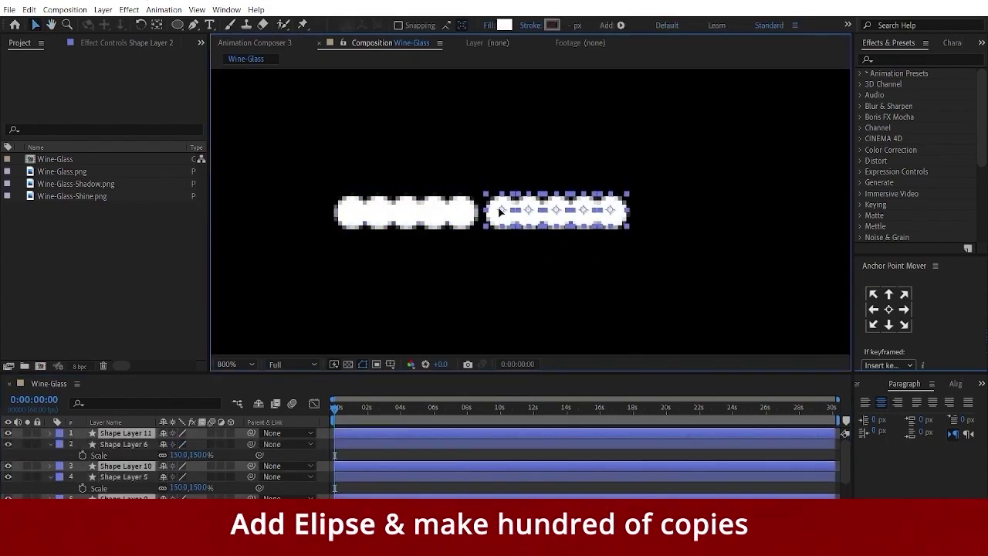
{"action": "scroll", "coordinate": [575, 180], "scroll_direction": "down", "scroll_amount": 3}
{"action": "scroll", "coordinate": [469, 194], "scroll_direction": "up", "scroll_amount": 3}
{"action": "key", "text": "ctrl+a"}
{"action": "key", "text": "ctrl+d"}
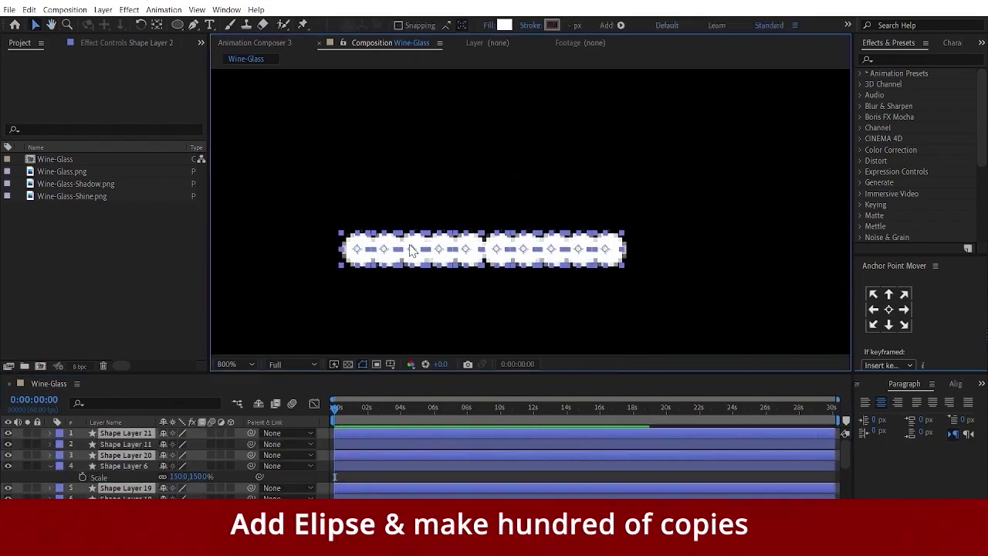
{"action": "left_click_drag", "start_coordinate": [405, 248], "coordinate": [405, 214]}
Step: Keep duplicating and stacking the circle rows into a tall column above the bowl
{"action": "left_click_drag", "start_coordinate": [695, 179], "coordinate": [362, 296]}
{"action": "key", "text": "ctrl+d"}
{"action": "left_click_drag", "start_coordinate": [463, 247], "coordinate": [463, 179]}
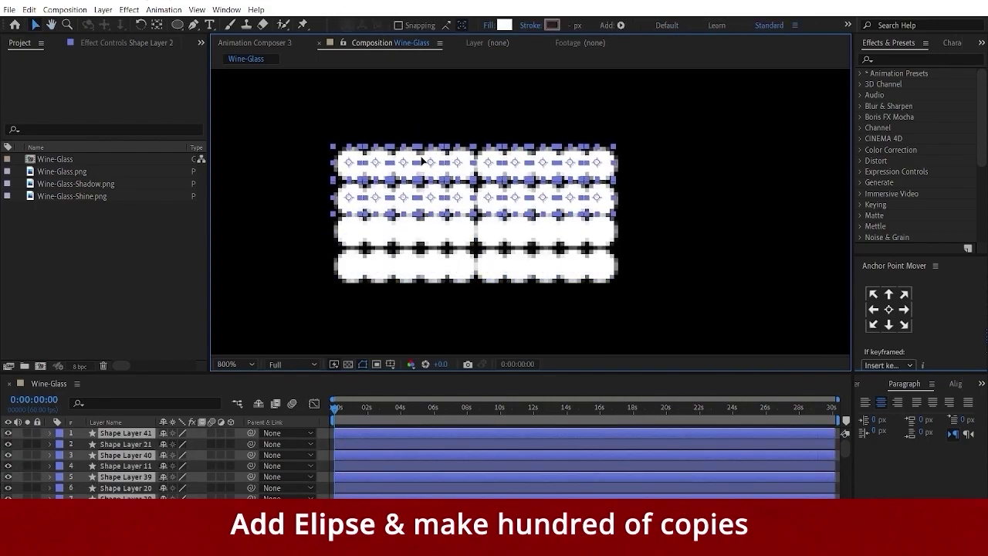
{"action": "left_click_drag", "start_coordinate": [718, 142], "coordinate": [320, 302]}
{"action": "scroll", "coordinate": [320, 306], "scroll_direction": "down", "scroll_amount": 3}
{"action": "key", "text": "ctrl+d"}
{"action": "mouse_move", "coordinate": [491, 216]}
{"action": "left_mouse_down"}
{"action": "mouse_move", "coordinate": [491, 116]}
{"action": "mouse_move", "coordinate": [491, 148]}
{"action": "left_mouse_up"}
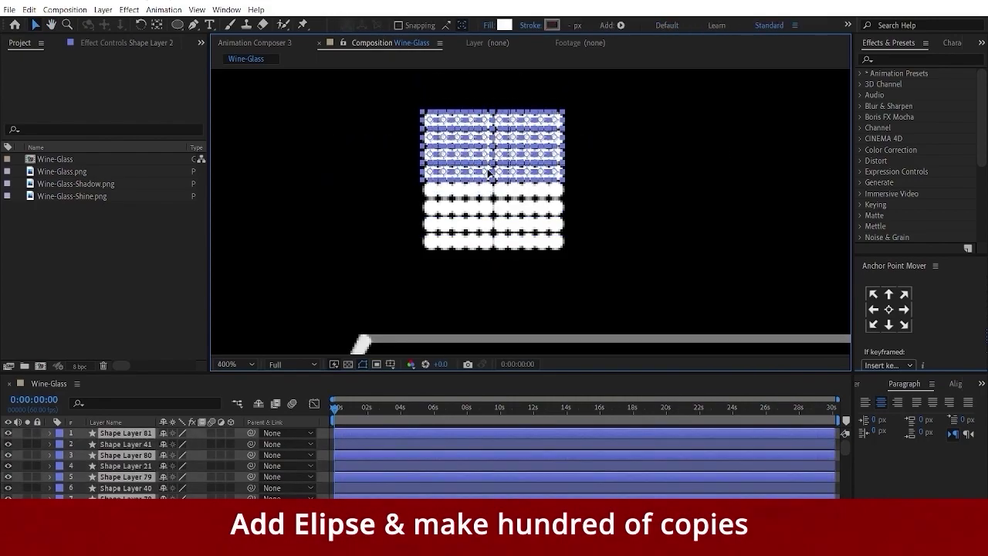
{"action": "scroll", "coordinate": [509, 232], "scroll_direction": "up", "scroll_amount": 2}
{"action": "left_click_drag", "start_coordinate": [614, 173], "coordinate": [474, 287]}
{"action": "key", "text": "ctrl+d"}
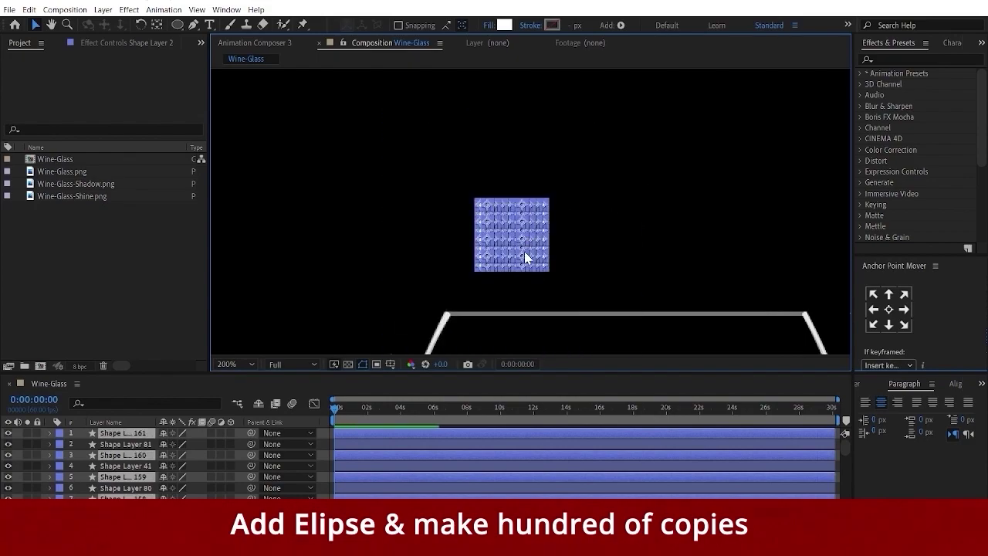
{"action": "left_click_drag", "start_coordinate": [524, 251], "coordinate": [531, 237]}
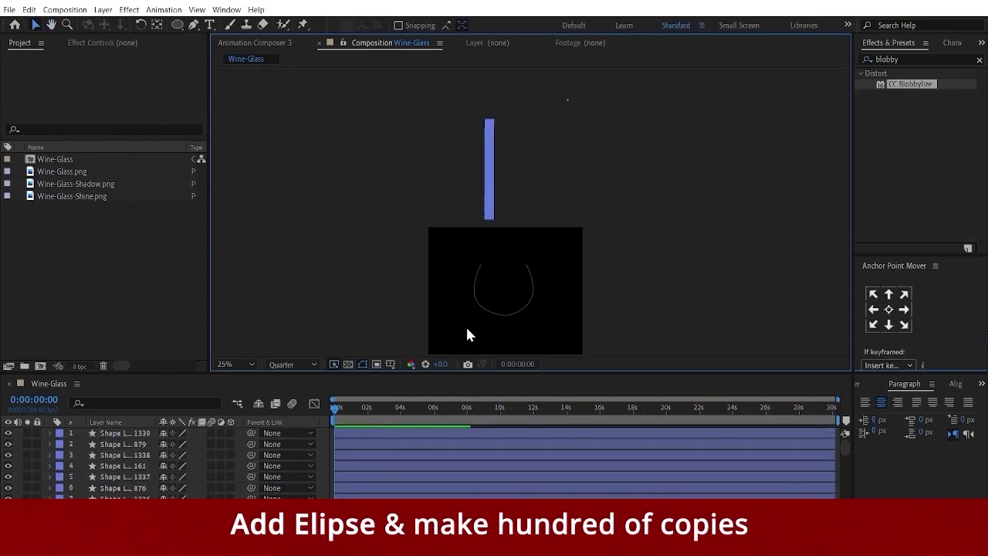
Step: Select every circle plus the glass outline and send them to Composition > Newton 3
{"action": "left_click_drag", "start_coordinate": [567, 100], "coordinate": [542, 304]}
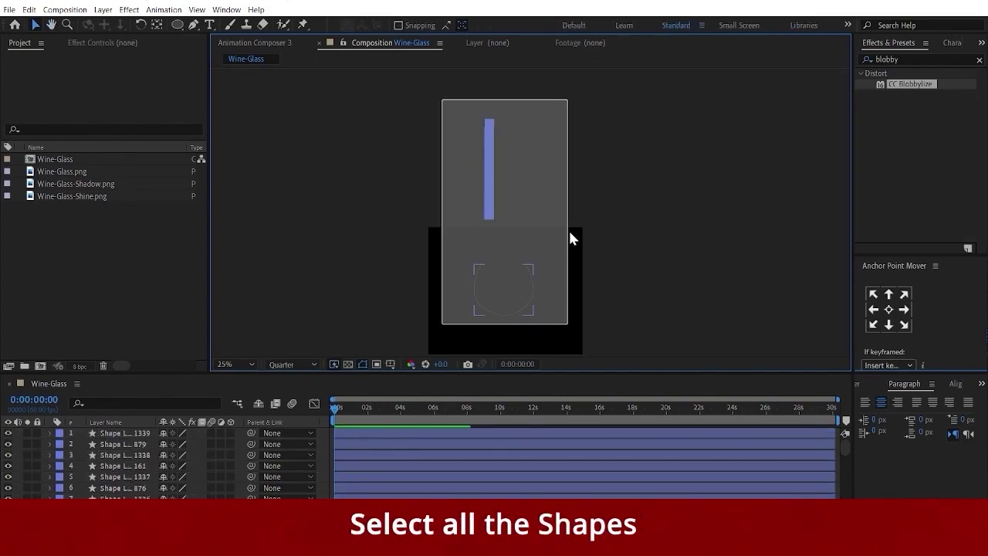
{"action": "left_click_drag", "start_coordinate": [425, 202], "coordinate": [406, 181]}
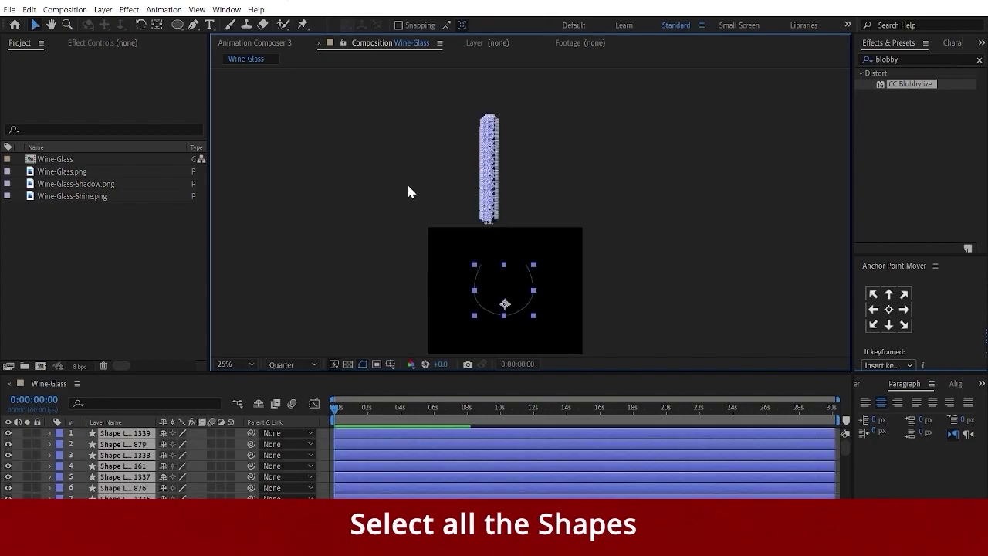
{"action": "left_click", "coordinate": [65, 9]}
{"action": "left_click", "coordinate": [77, 255]}
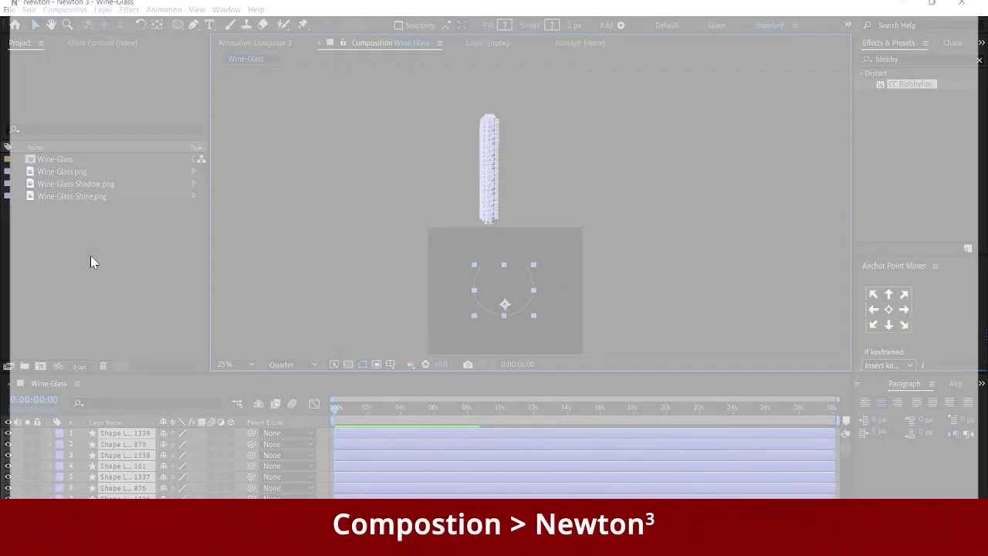
Step: Make the glass outline body Static with Mesh Precision 4
{"action": "left_click", "coordinate": [479, 205]}
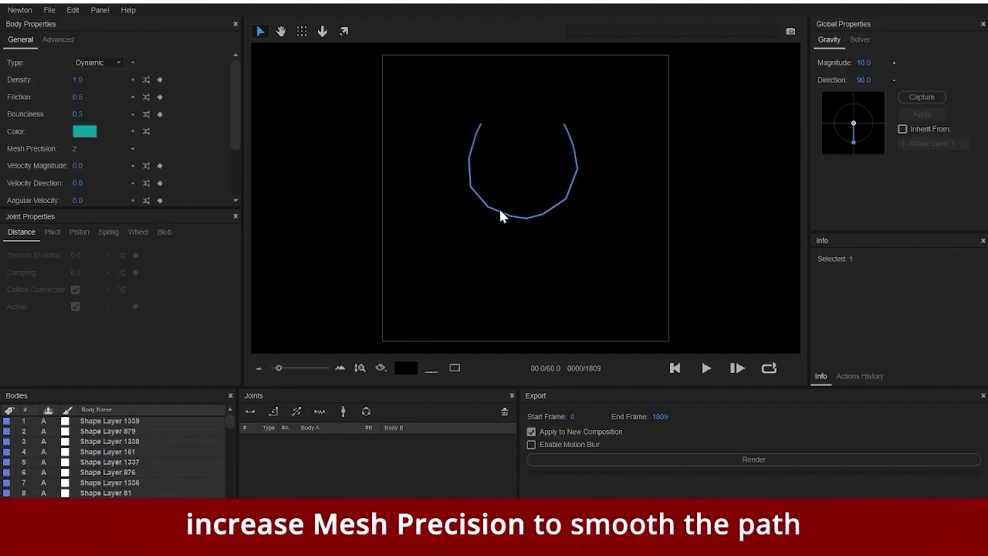
{"action": "left_click_drag", "start_coordinate": [77, 154], "coordinate": [141, 146]}
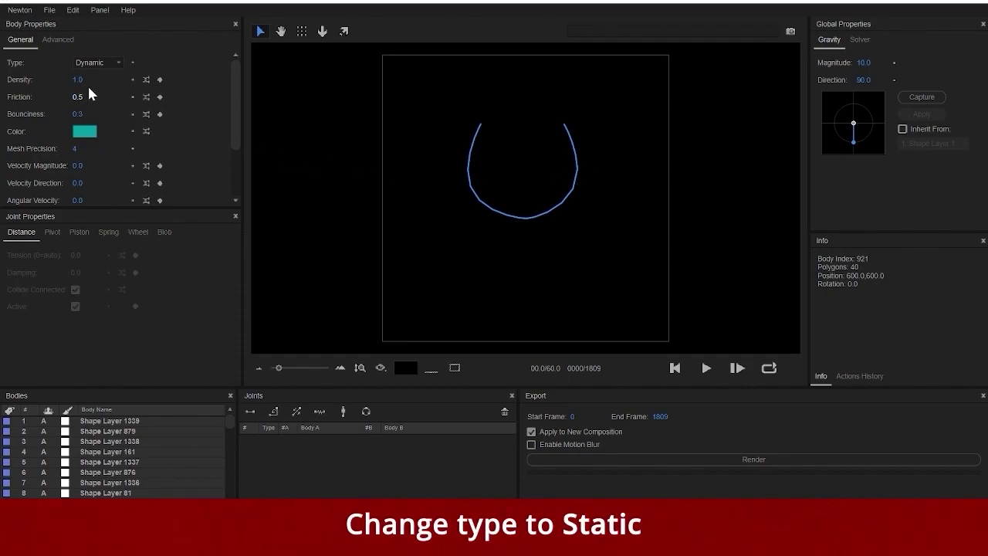
{"action": "left_click", "coordinate": [112, 61]}
{"action": "left_click", "coordinate": [108, 37]}
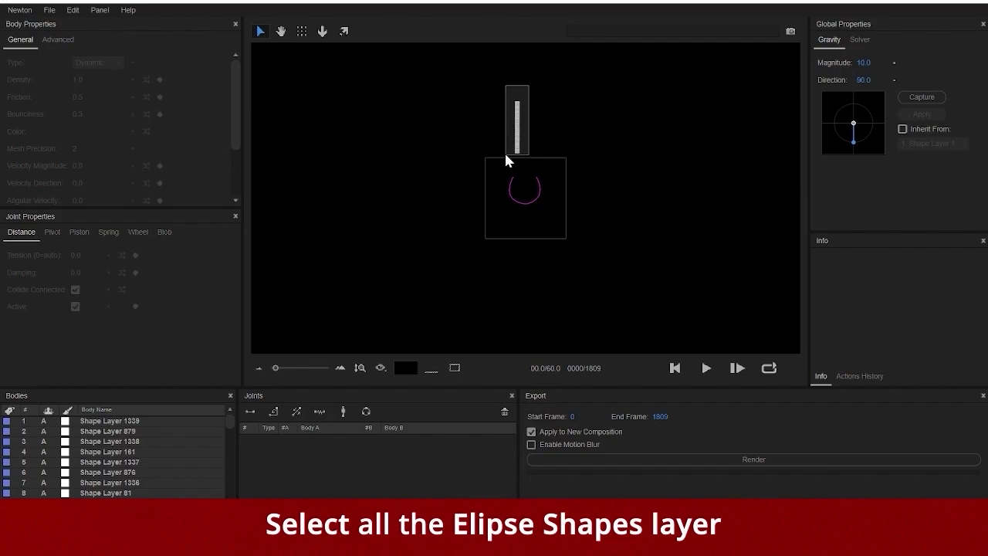
Step: Select all 920 bodies, set Bounciness to 0.4 and begin entering a Friction value of 2
{"action": "left_click_drag", "start_coordinate": [507, 160], "coordinate": [522, 105]}
{"action": "scroll", "coordinate": [522, 105], "scroll_direction": "up", "scroll_amount": 1}
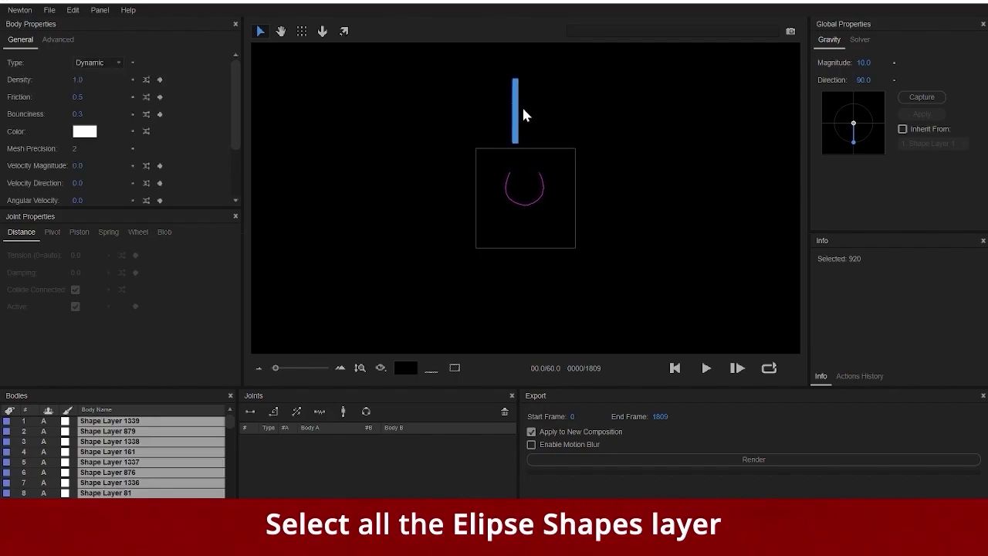
{"action": "scroll", "coordinate": [509, 84], "scroll_direction": "up", "scroll_amount": 2}
{"action": "scroll", "coordinate": [502, 77], "scroll_direction": "up", "scroll_amount": 1}
{"action": "scroll", "coordinate": [502, 67], "scroll_direction": "up", "scroll_amount": 1}
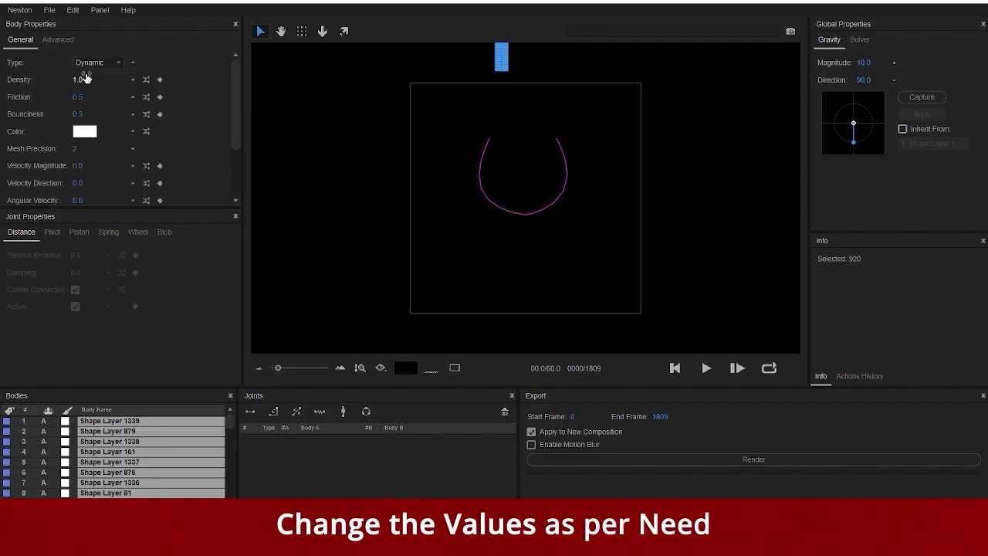
{"action": "left_click", "coordinate": [79, 114]}
{"action": "left_click", "coordinate": [82, 117]}
{"action": "key", "text": "shift+Tab"}
{"action": "type", "text": "2"}
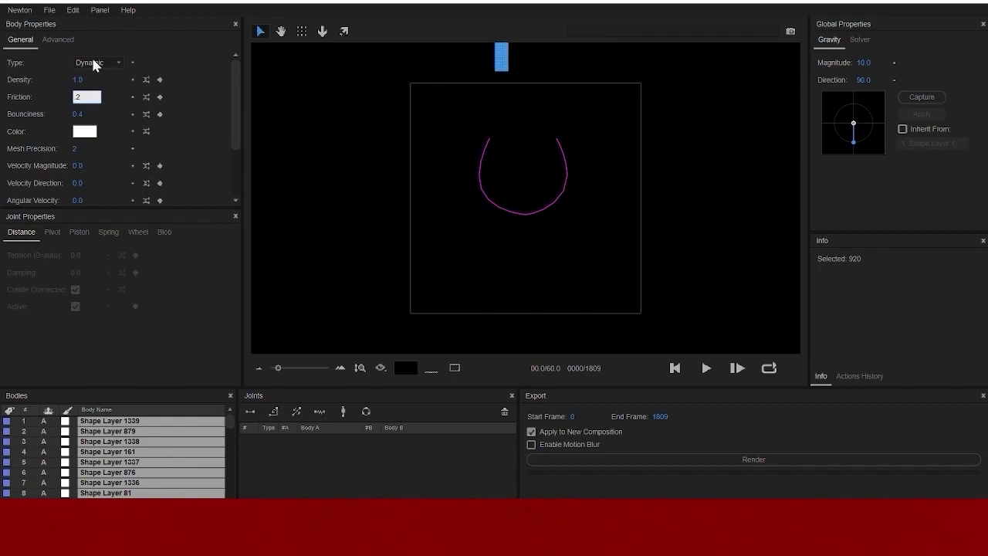
Step: Preview the pour, then render frames 0–350 with motion blur as the Wine-Glass 2 comp
{"action": "left_click", "coordinate": [706, 370]}
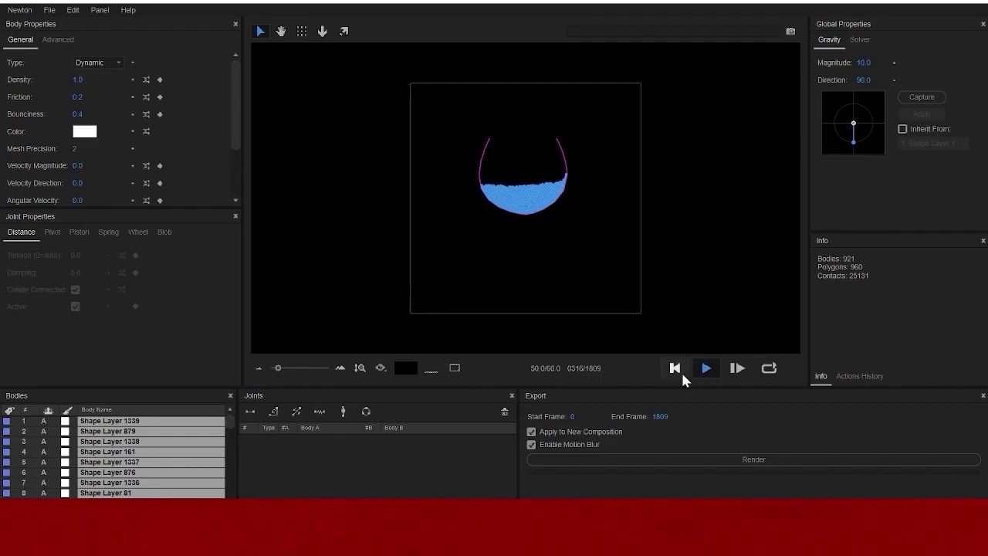
{"action": "left_click", "coordinate": [704, 368]}
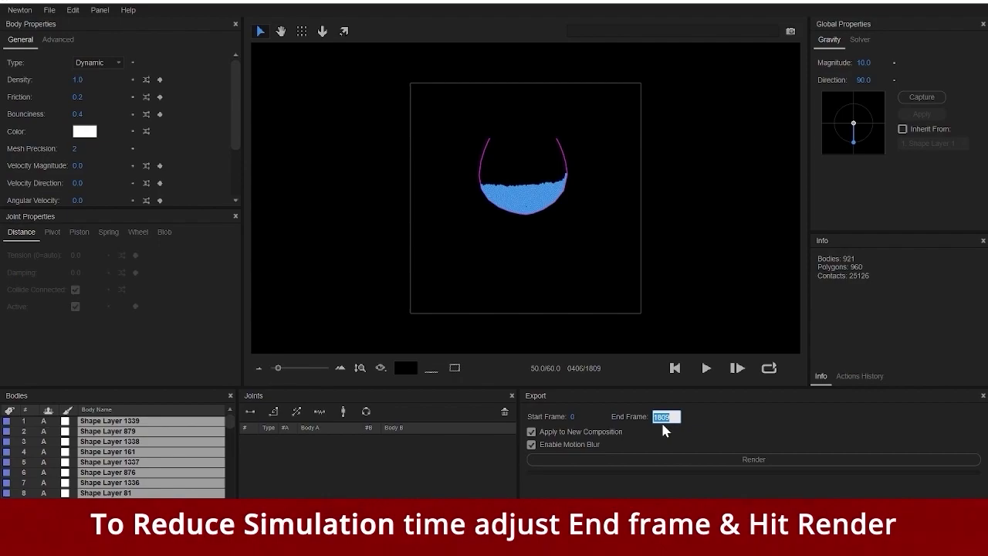
{"action": "type", "text": "350"}
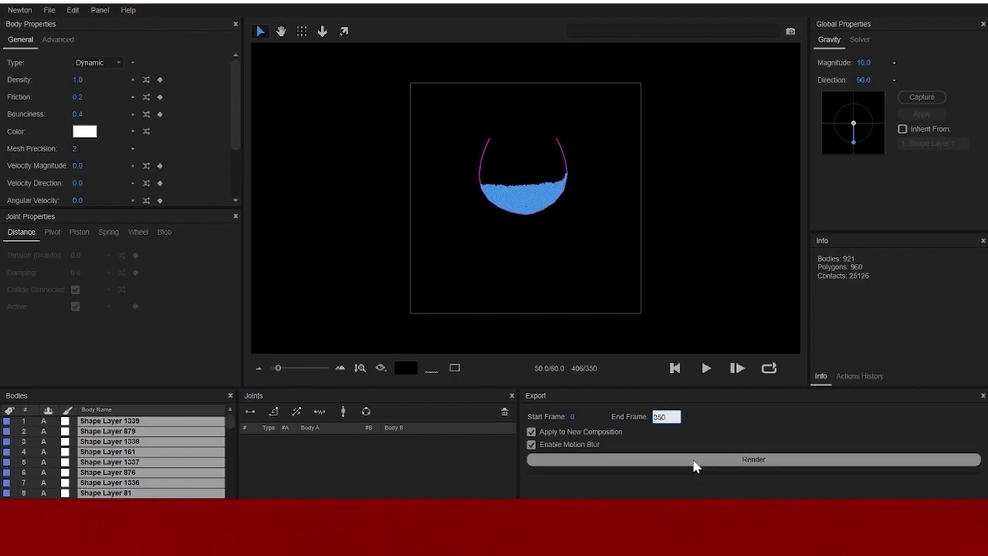
{"action": "left_click", "coordinate": [692, 462]}
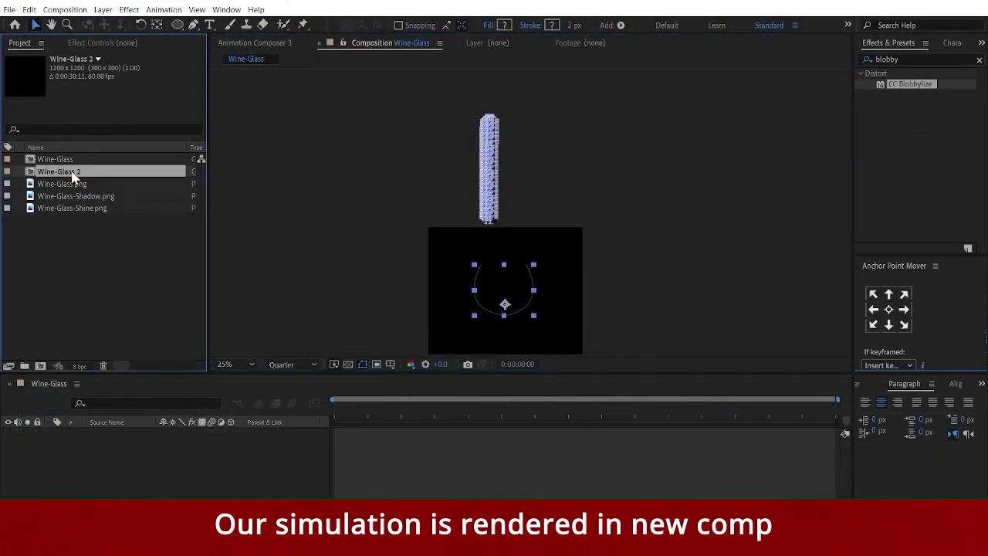
Step: Open the Wine-Glass 2 comp and scroll through its simulated shape layers, numbered up to 919
{"action": "double_click", "coordinate": [61, 171]}
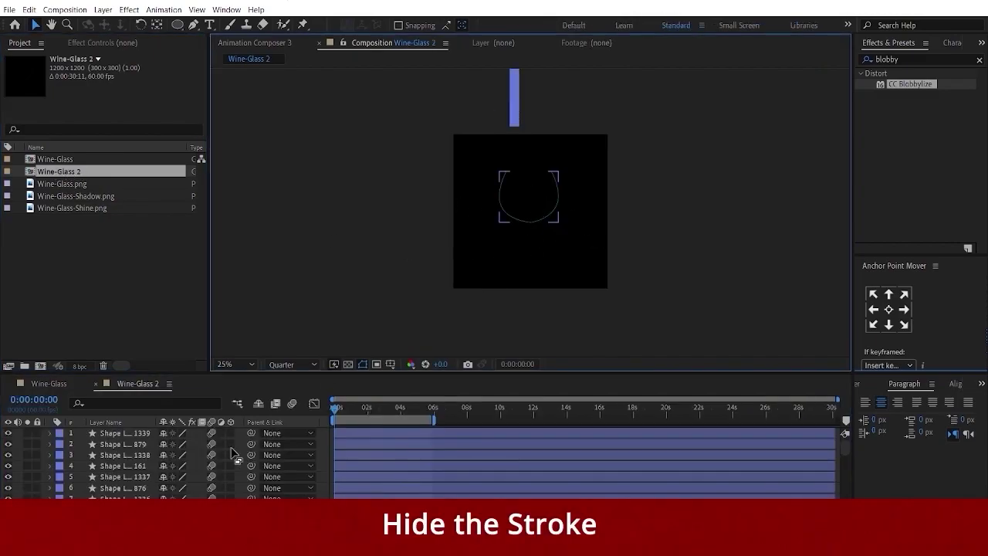
{"action": "scroll", "coordinate": [146, 474], "scroll_direction": "down", "scroll_amount": 10}
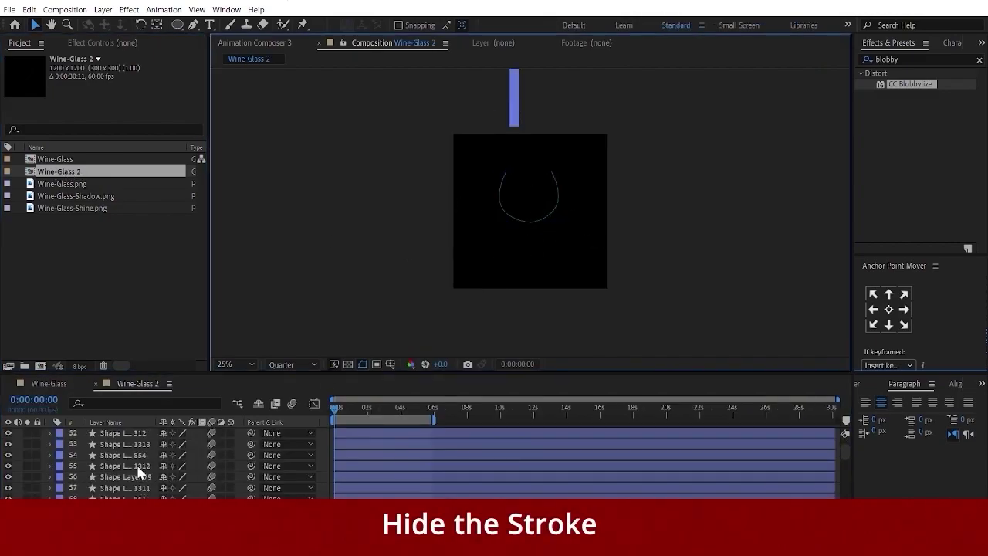
{"action": "left_click_drag", "start_coordinate": [846, 453], "coordinate": [845, 483]}
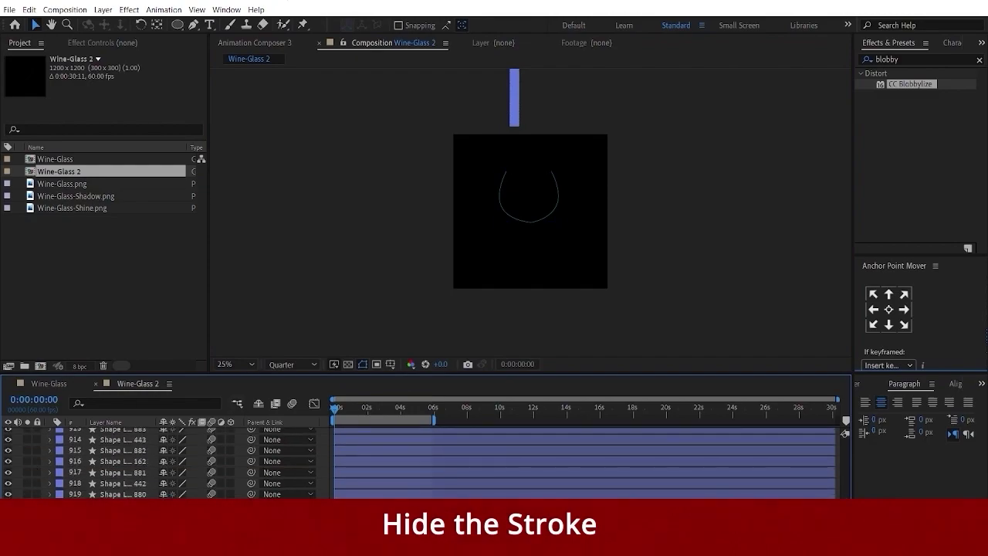
Step: Create 'Super Comp' from Wine-Glass.png and layer Wine-Glass 2 above the glass image
{"action": "left_click", "coordinate": [377, 407]}
{"action": "left_click_drag", "start_coordinate": [61, 184], "coordinate": [41, 364]}
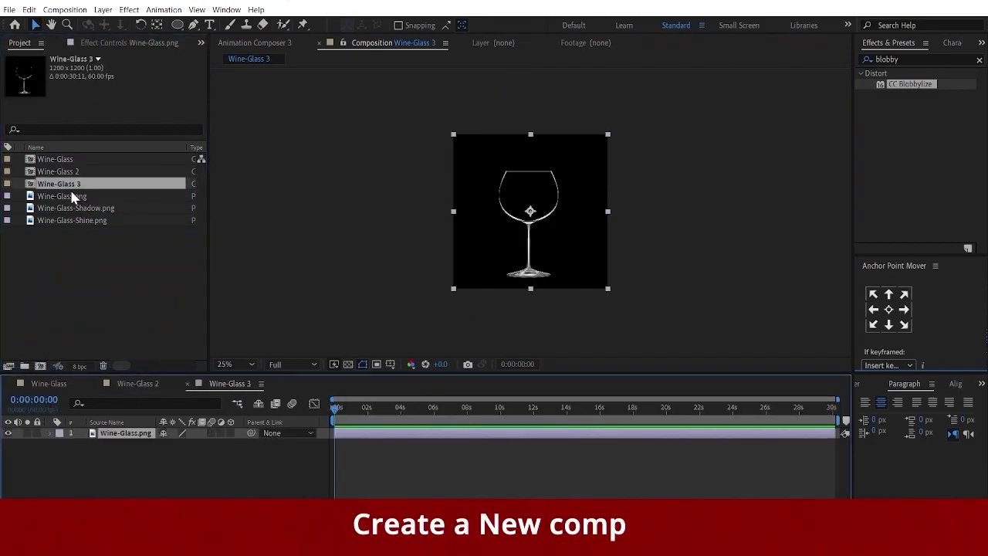
{"action": "left_click", "coordinate": [80, 185]}
{"action": "key", "text": "Return"}
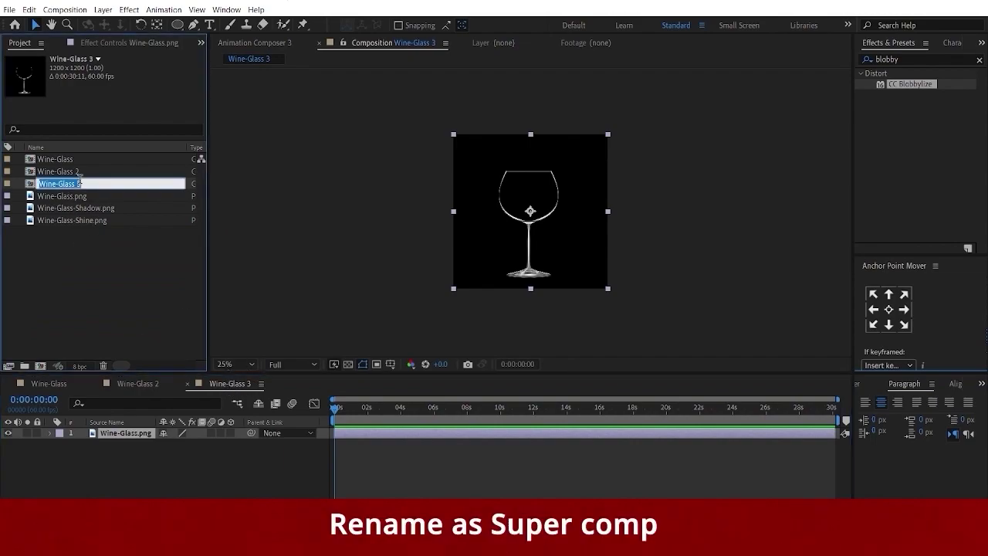
{"action": "type", "text": "Super Comp"}
{"action": "key", "text": "Return"}
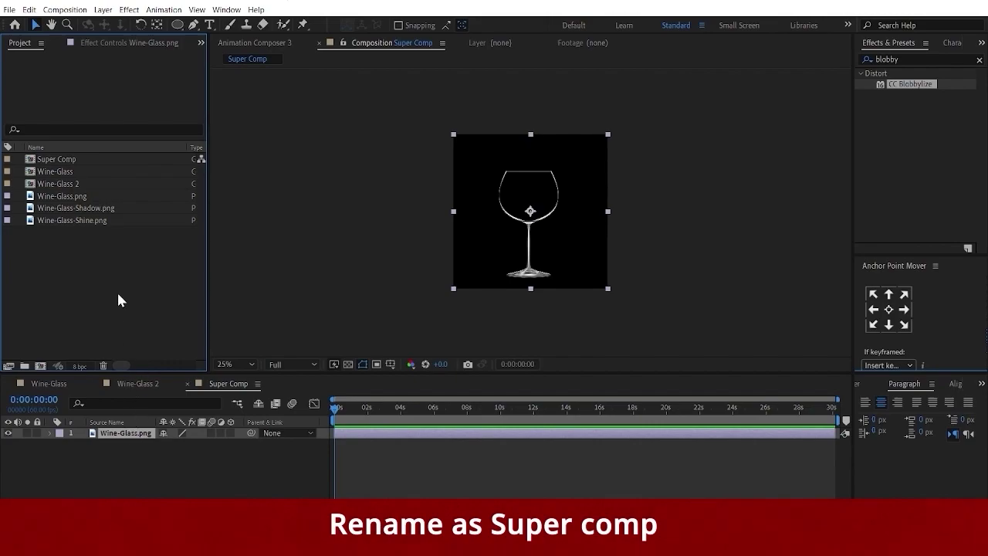
{"action": "left_click_drag", "start_coordinate": [81, 186], "coordinate": [108, 429]}
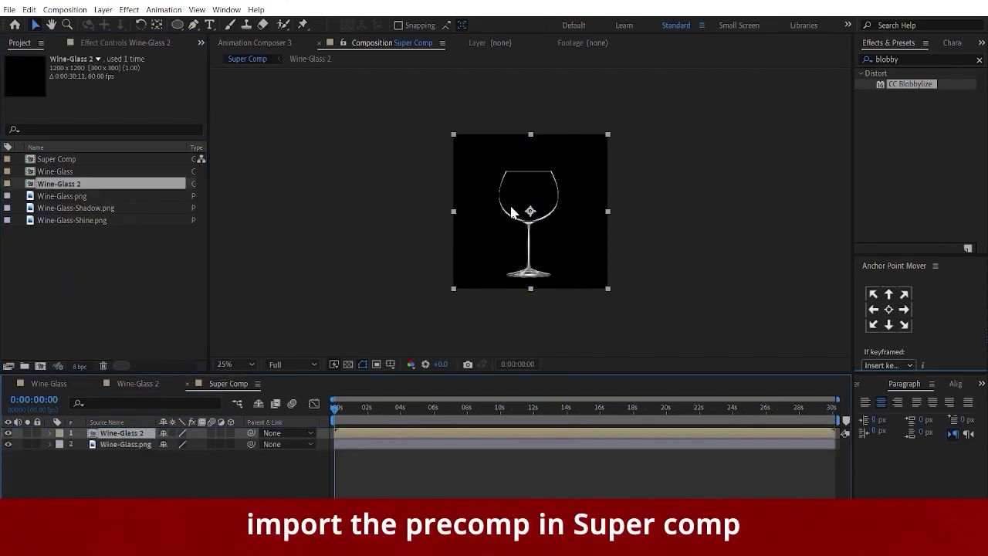
{"action": "left_click", "coordinate": [679, 186]}
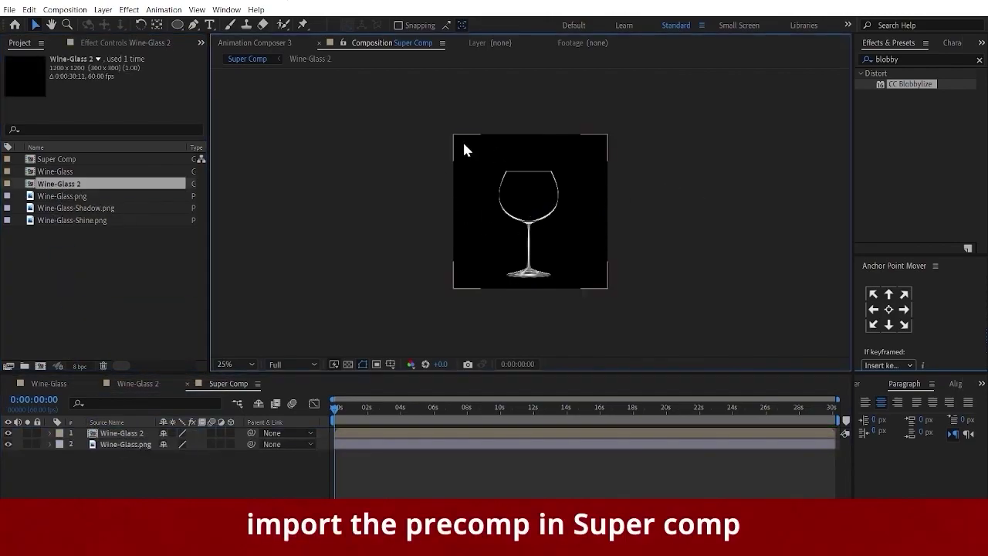
Step: Find Gaussian Blur, move to a pouring frame and lock the Wine-Glass.png layer
{"action": "double_click", "coordinate": [914, 59]}
{"action": "type", "text": "blur"}
{"action": "left_click", "coordinate": [921, 231]}
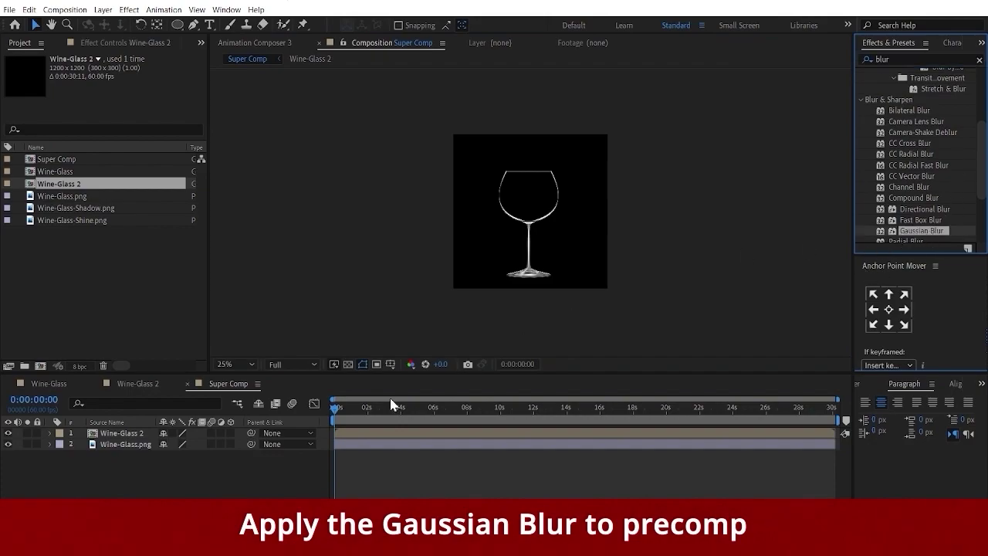
{"action": "left_click_drag", "start_coordinate": [337, 409], "coordinate": [378, 409]}
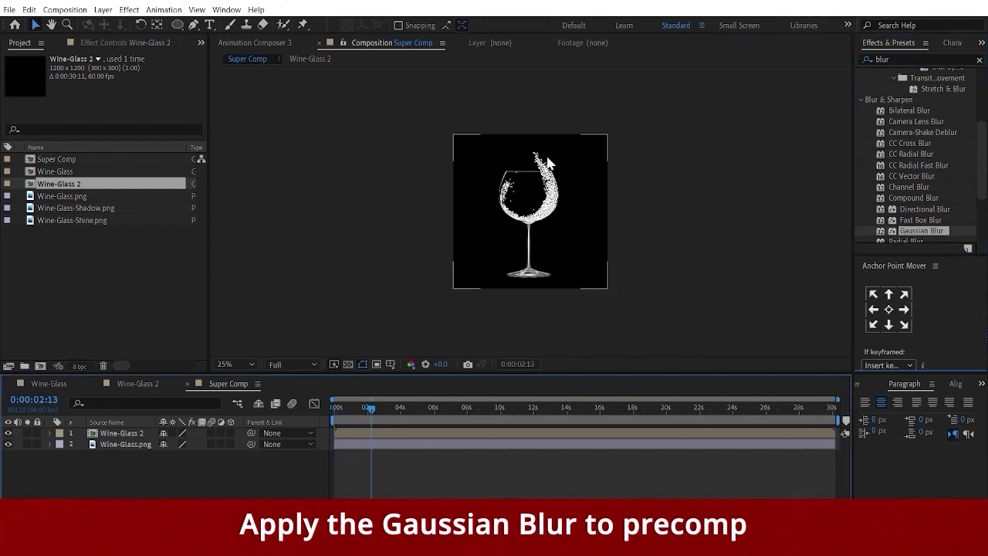
{"action": "left_click", "coordinate": [37, 444]}
Step: Apply Gaussian Blur to Wine-Glass 2 with Blurriness 24
{"action": "left_click", "coordinate": [539, 176]}
{"action": "key", "text": "period"}
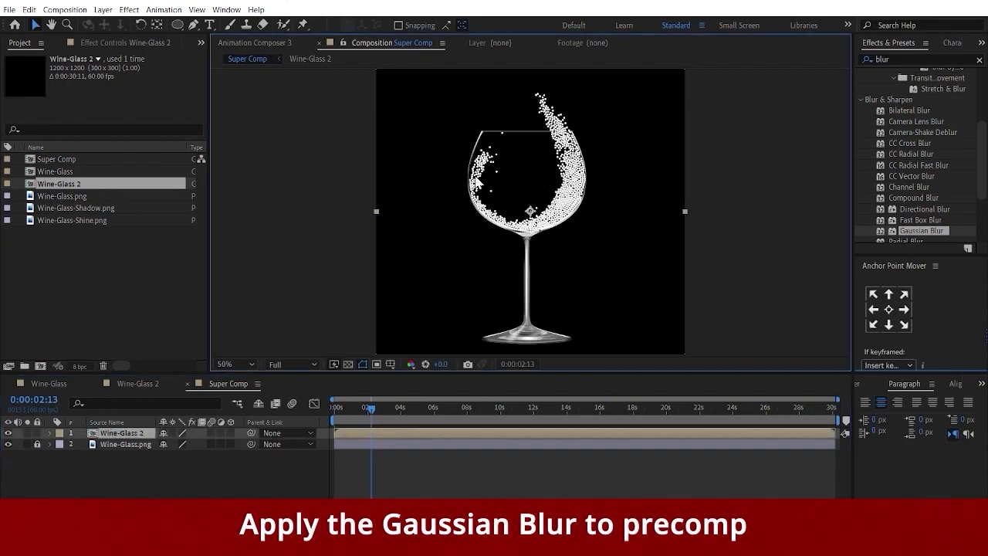
{"action": "key", "text": "period"}
{"action": "key", "text": "period"}
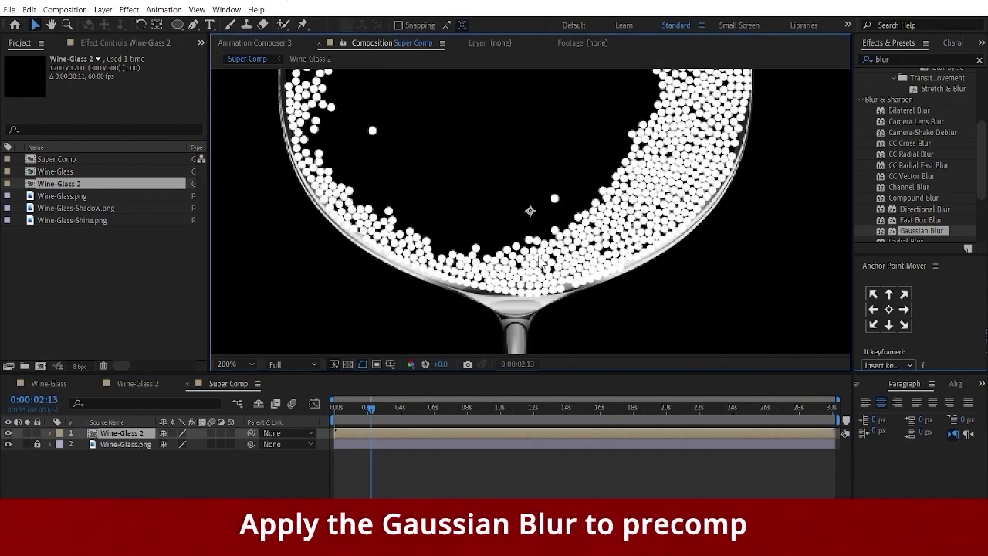
{"action": "left_click_drag", "start_coordinate": [917, 231], "coordinate": [647, 226]}
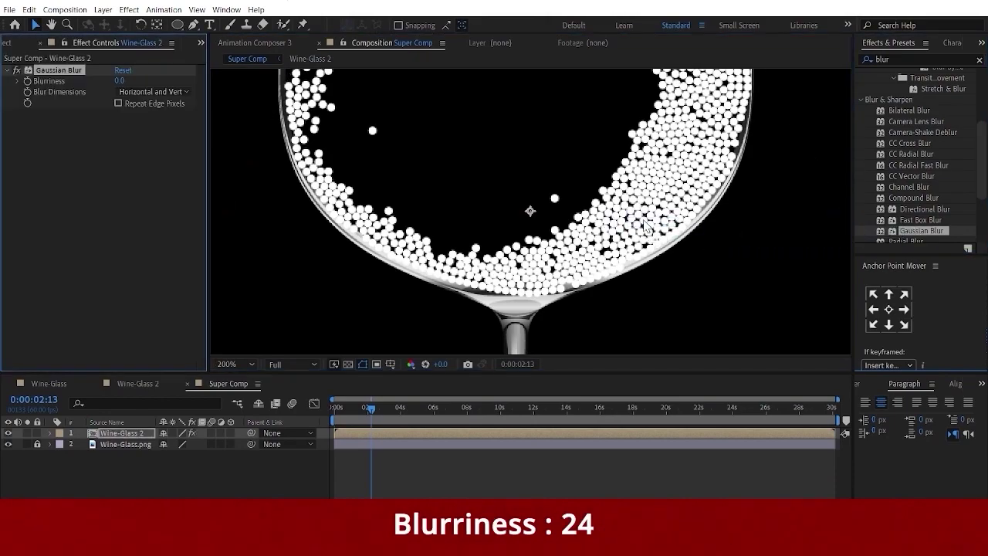
{"action": "left_click_drag", "start_coordinate": [121, 80], "coordinate": [196, 90]}
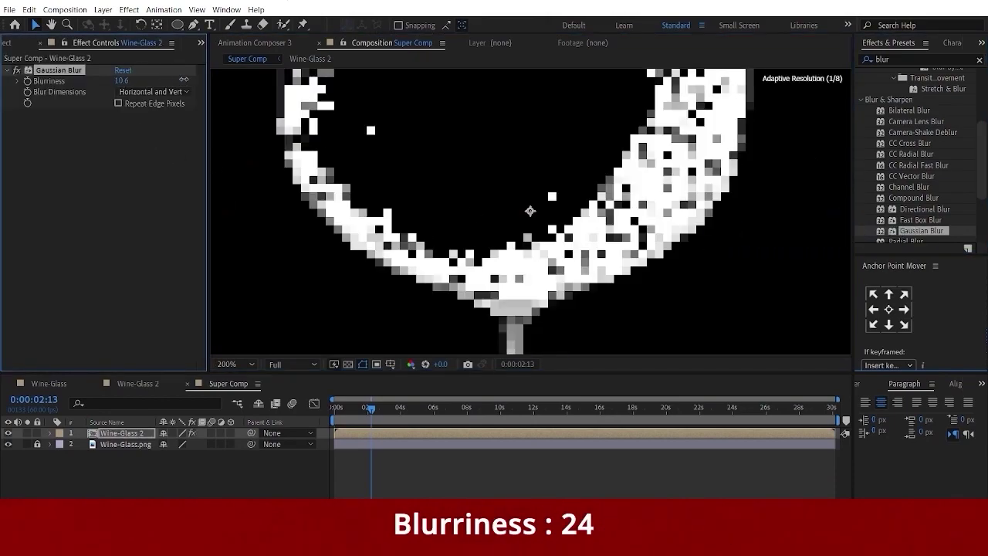
{"action": "key", "text": "comma"}
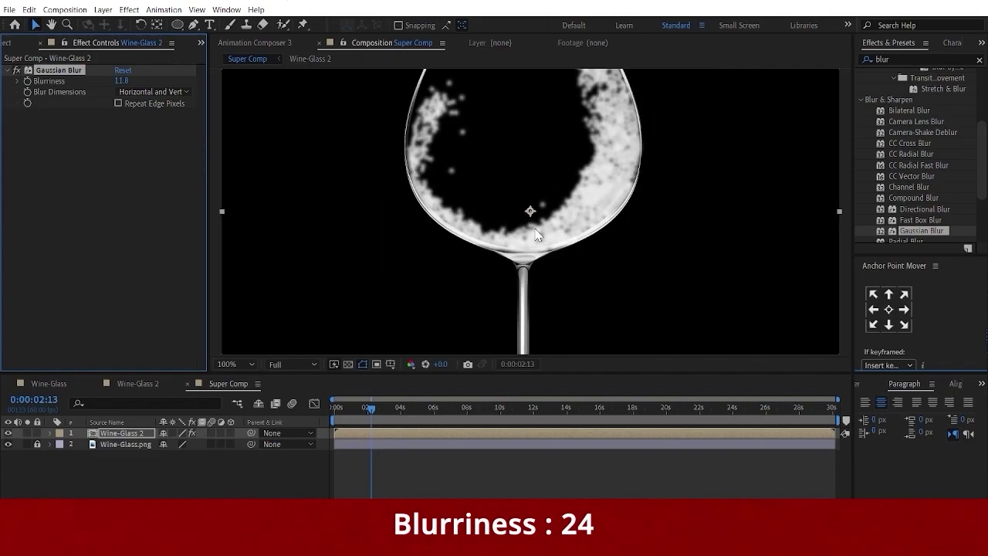
{"action": "left_click", "coordinate": [122, 80]}
{"action": "type", "text": "24"}
{"action": "key", "text": "Return"}
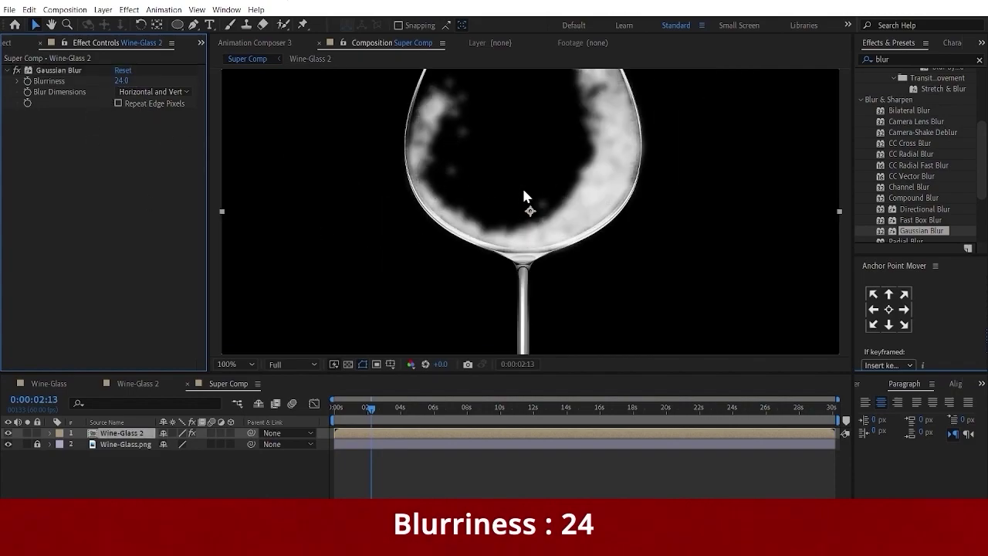
{"action": "key", "text": "comma"}
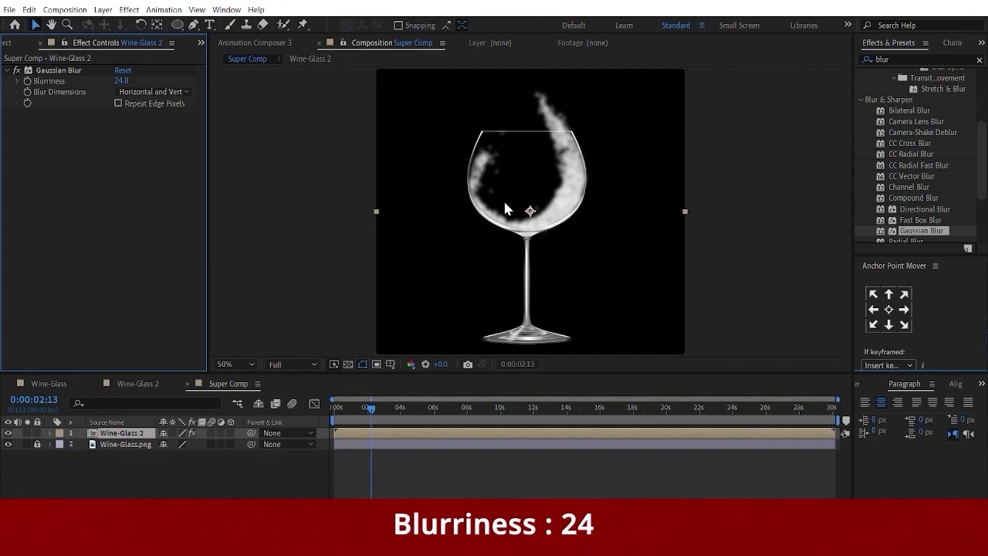
Step: Apply the Stylize > Glow effect to Wine-Glass 2 beneath the Gaussian Blur
{"action": "double_click", "coordinate": [896, 59]}
{"action": "type", "text": "glow"}
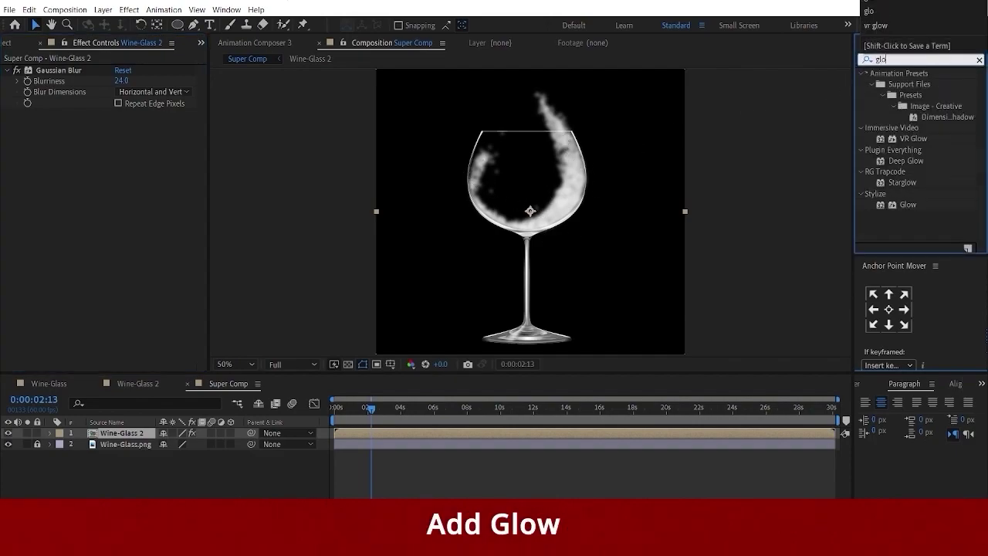
{"action": "left_click", "coordinate": [875, 206]}
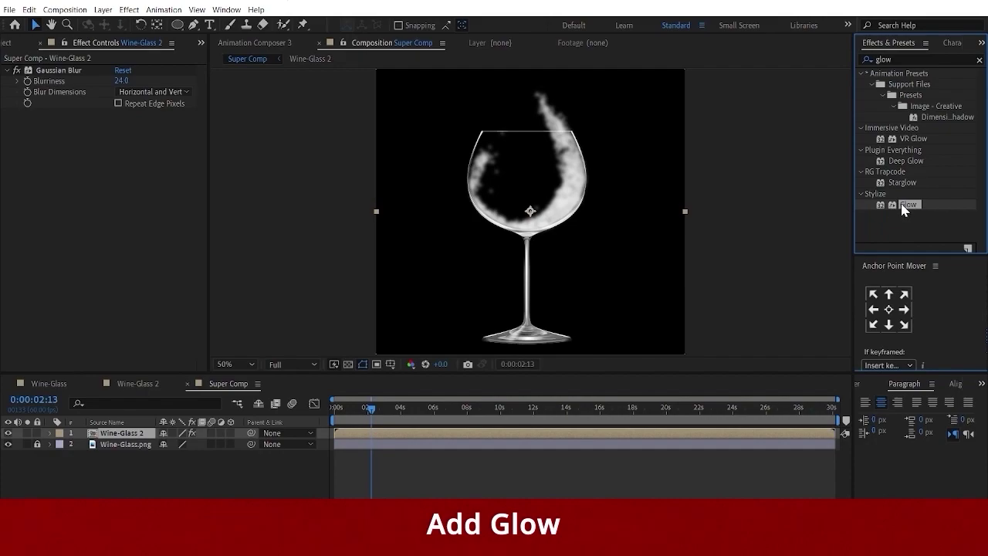
{"action": "left_click_drag", "start_coordinate": [905, 207], "coordinate": [546, 172]}
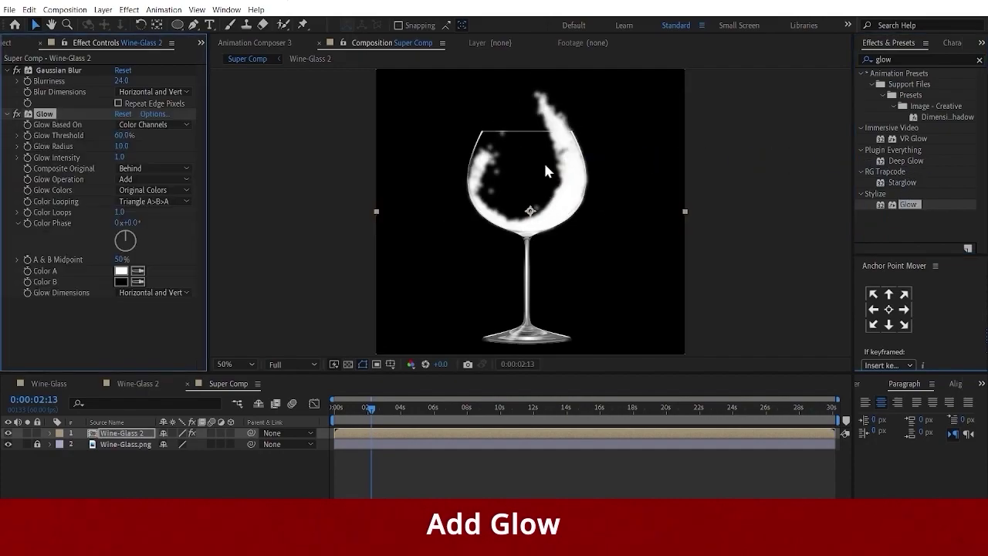
{"action": "mouse_move", "coordinate": [371, 409]}
{"action": "left_mouse_down"}
{"action": "mouse_move", "coordinate": [407, 409]}
{"action": "mouse_move", "coordinate": [380, 410]}
{"action": "left_mouse_up"}
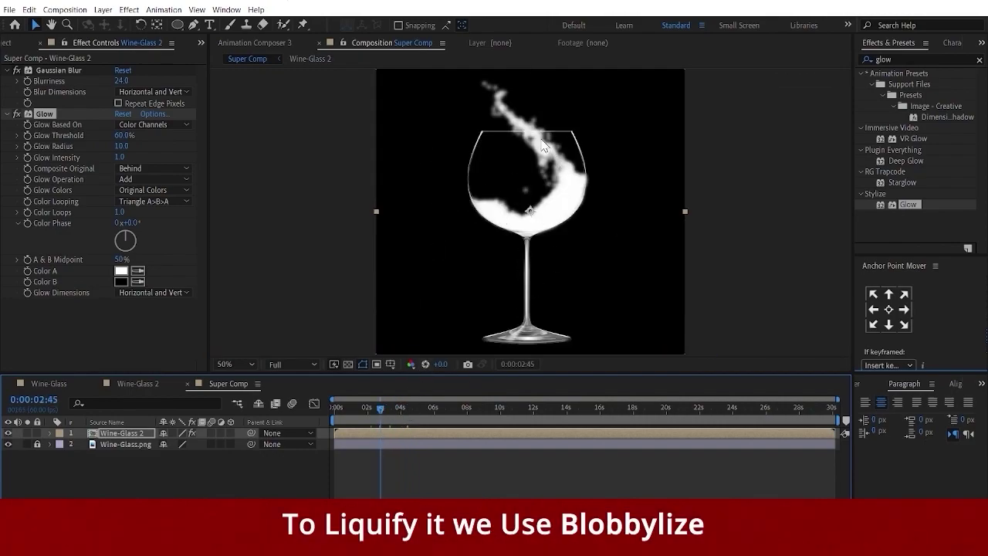
{"action": "left_click", "coordinate": [718, 210]}
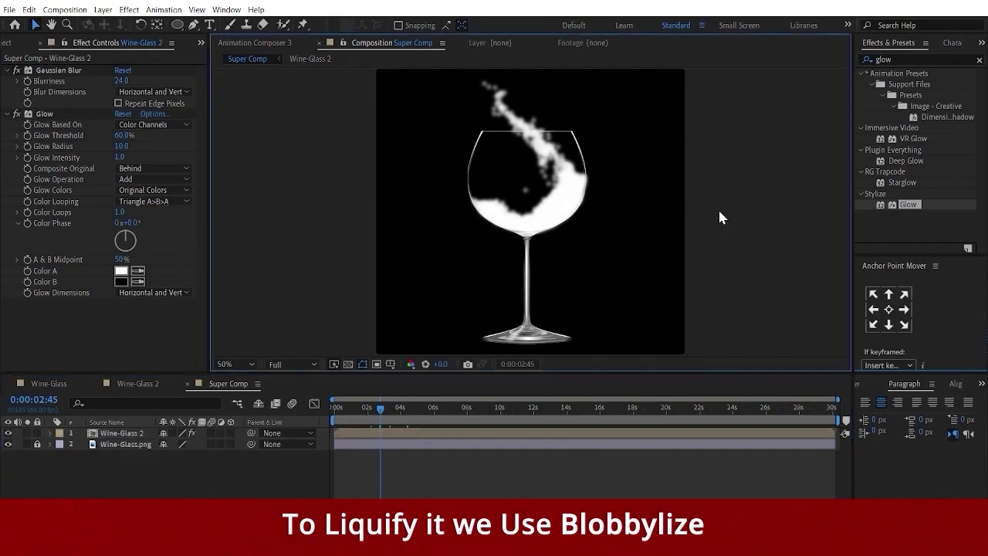
{"action": "left_click", "coordinate": [862, 61]}
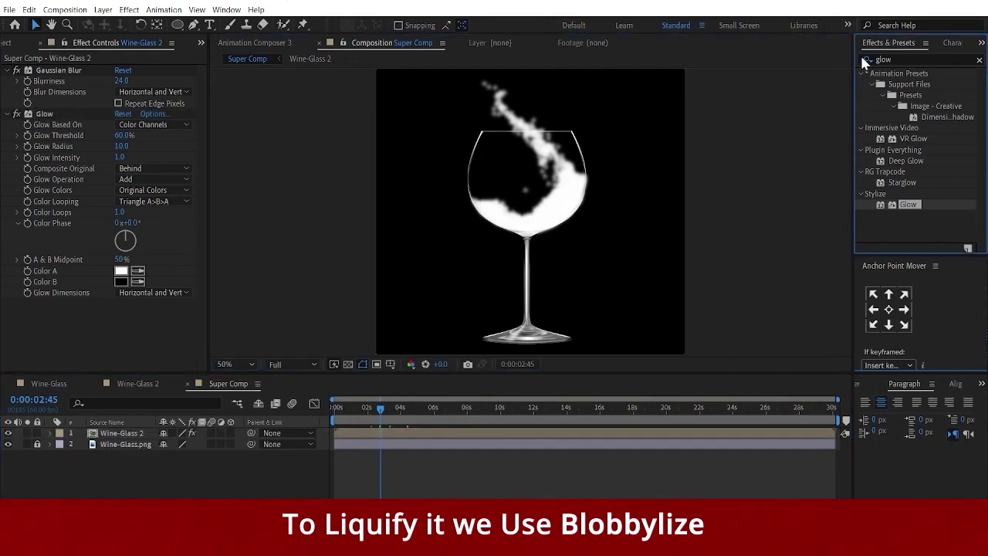
Step: Search effects for 'blobb' and apply CC Blobbylize to the Wine-Glass 2 liquid layer
{"action": "double_click", "coordinate": [889, 59]}
{"action": "type", "text": "blo"}
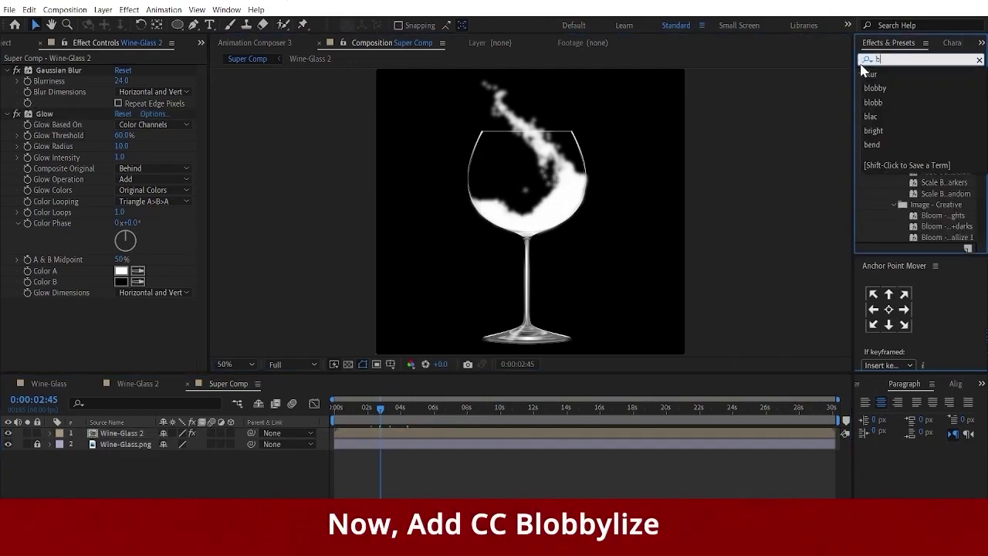
{"action": "left_click", "coordinate": [865, 61]}
{"action": "type", "text": "bb"}
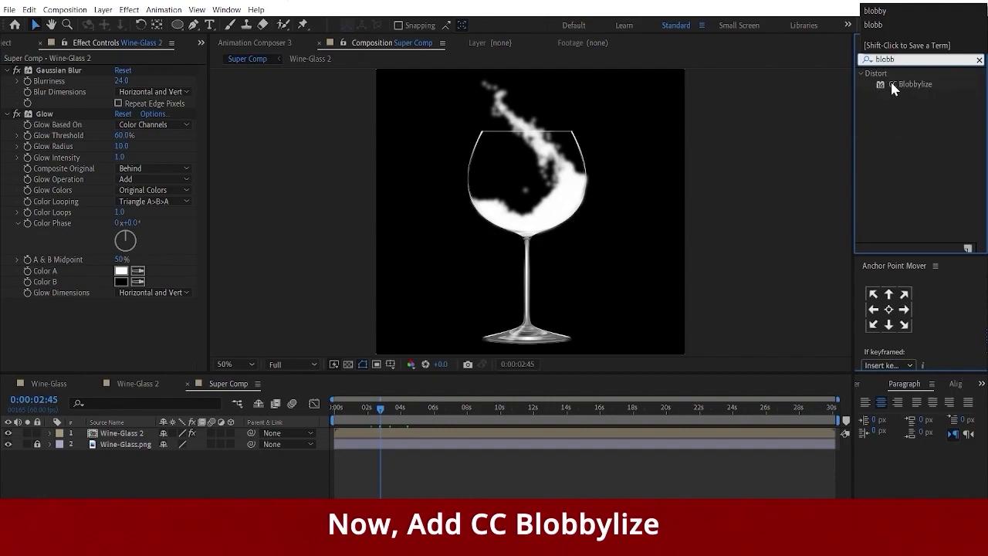
{"action": "left_click", "coordinate": [892, 89]}
{"action": "mouse_move", "coordinate": [903, 88]}
{"action": "left_mouse_down"}
{"action": "mouse_move", "coordinate": [814, 131]}
{"action": "mouse_move", "coordinate": [553, 207]}
{"action": "left_mouse_up"}
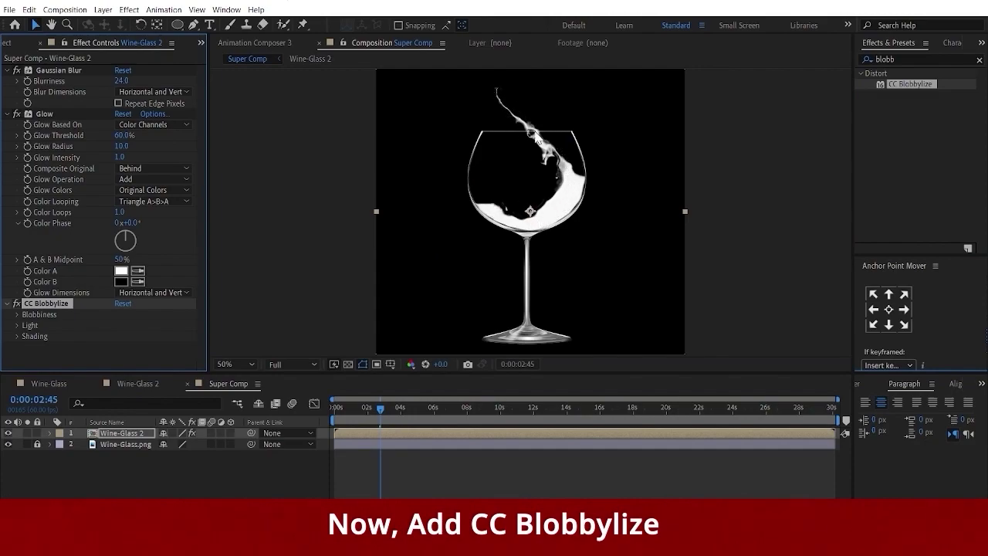
Step: Preview the pour from the start, then collapse the Glow and Gaussian Blur settings
{"action": "left_click_drag", "start_coordinate": [383, 415], "coordinate": [374, 415]}
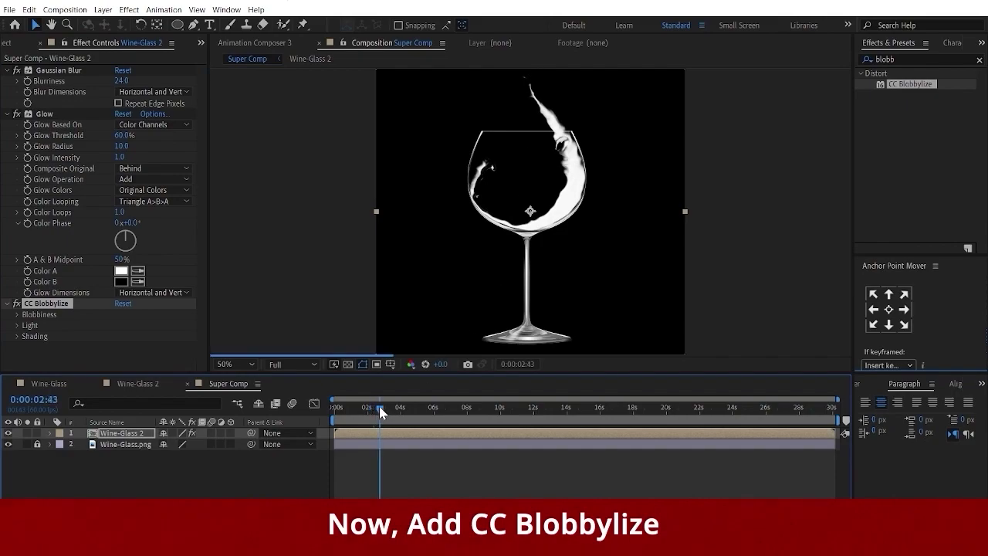
{"action": "left_click_drag", "start_coordinate": [378, 415], "coordinate": [338, 407]}
{"action": "key", "text": "KP_0"}
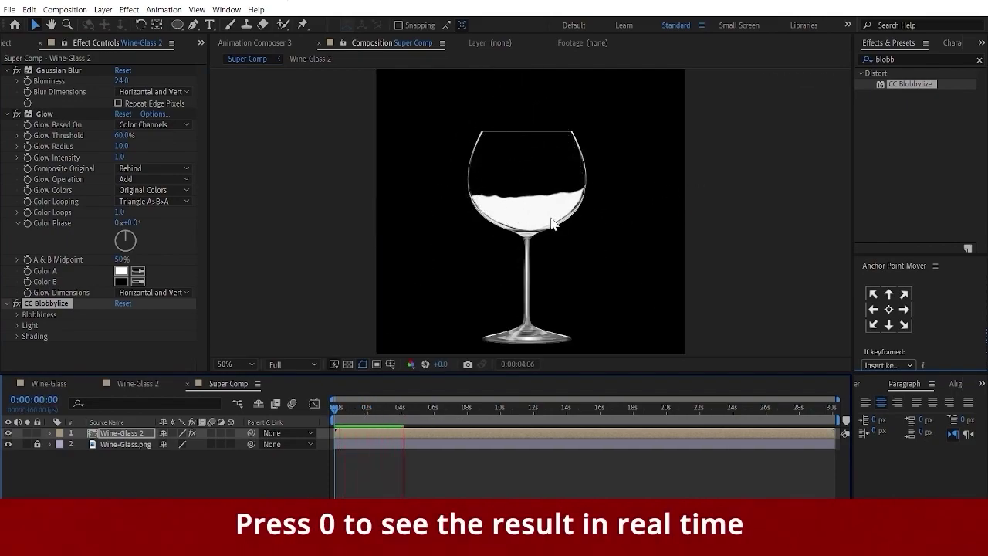
{"action": "key", "text": "KP_0"}
{"action": "key", "text": "KP_0"}
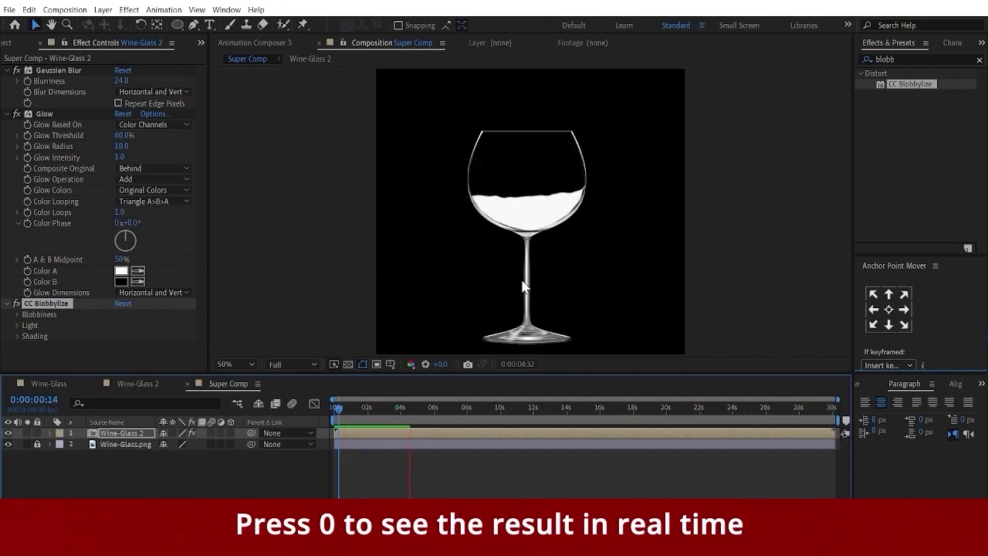
{"action": "left_click", "coordinate": [349, 415]}
{"action": "key", "text": "Home"}
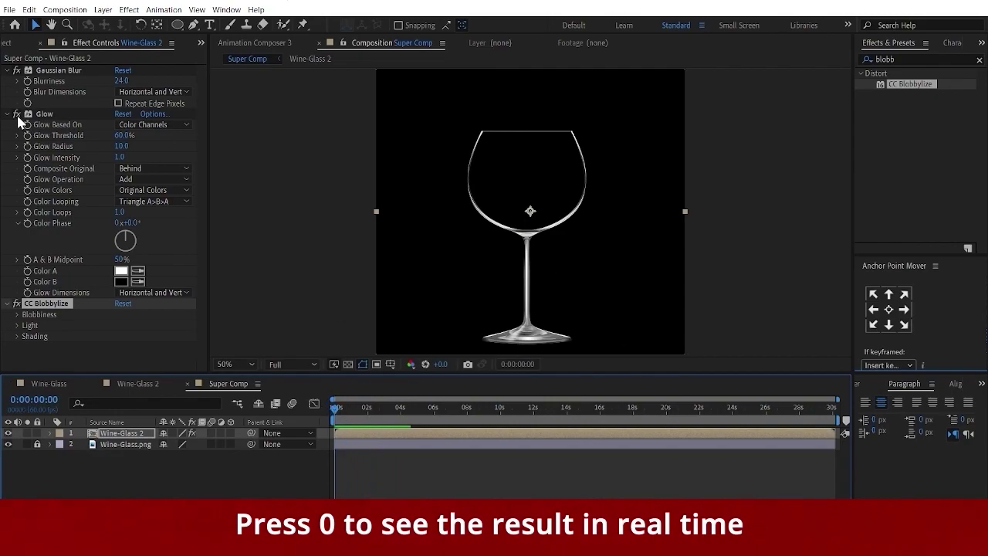
{"action": "left_click", "coordinate": [17, 114]}
{"action": "left_click", "coordinate": [53, 131]}
{"action": "left_click", "coordinate": [367, 409]}
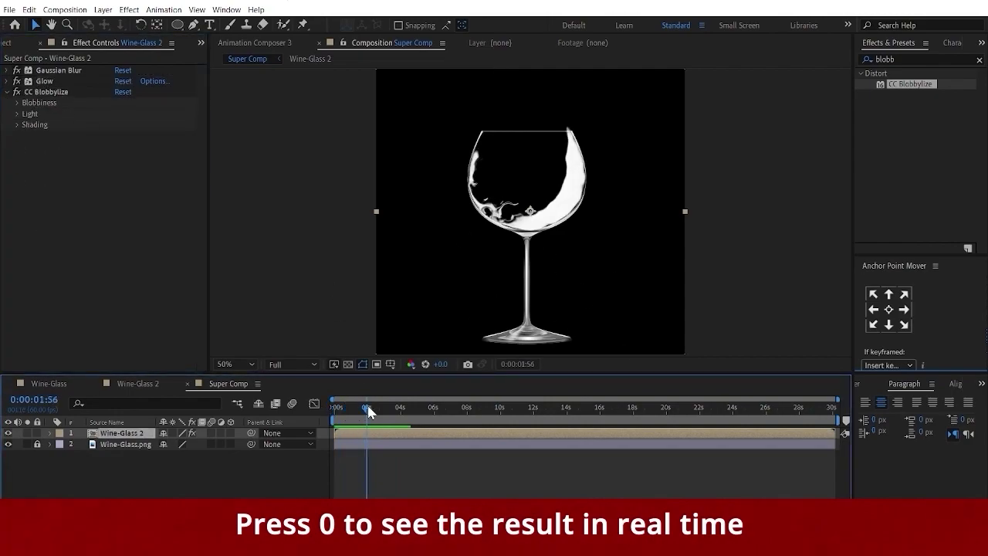
Step: Apply Tint to Wine-Glass 2 and map white to bright blue 0E8BD0
{"action": "left_click", "coordinate": [918, 59]}
{"action": "type", "text": "tint"}
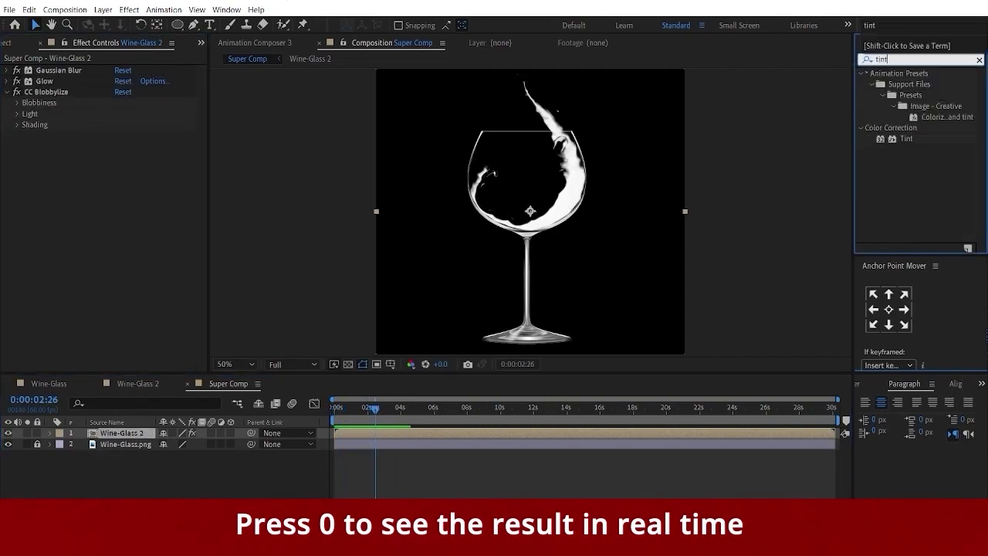
{"action": "left_click_drag", "start_coordinate": [906, 139], "coordinate": [529, 215]}
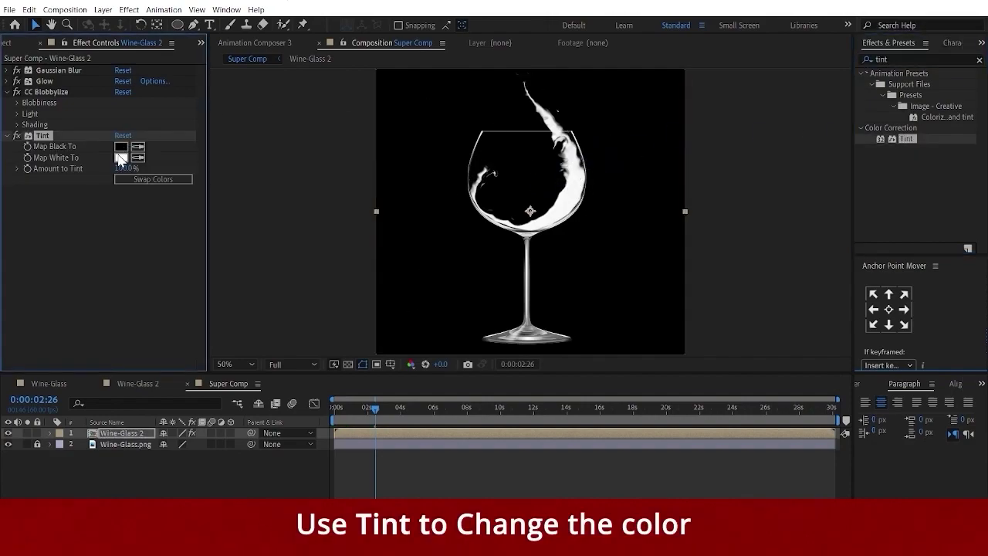
{"action": "left_click", "coordinate": [129, 157]}
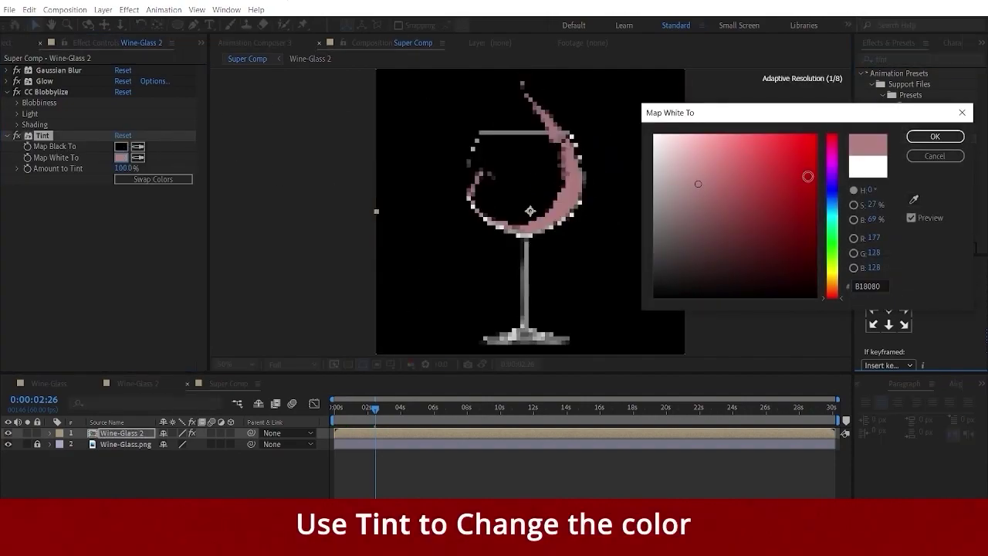
{"action": "mouse_move", "coordinate": [805, 176]}
{"action": "left_mouse_down"}
{"action": "mouse_move", "coordinate": [799, 156]}
{"action": "mouse_move", "coordinate": [832, 229]}
{"action": "mouse_move", "coordinate": [832, 211]}
{"action": "left_mouse_up"}
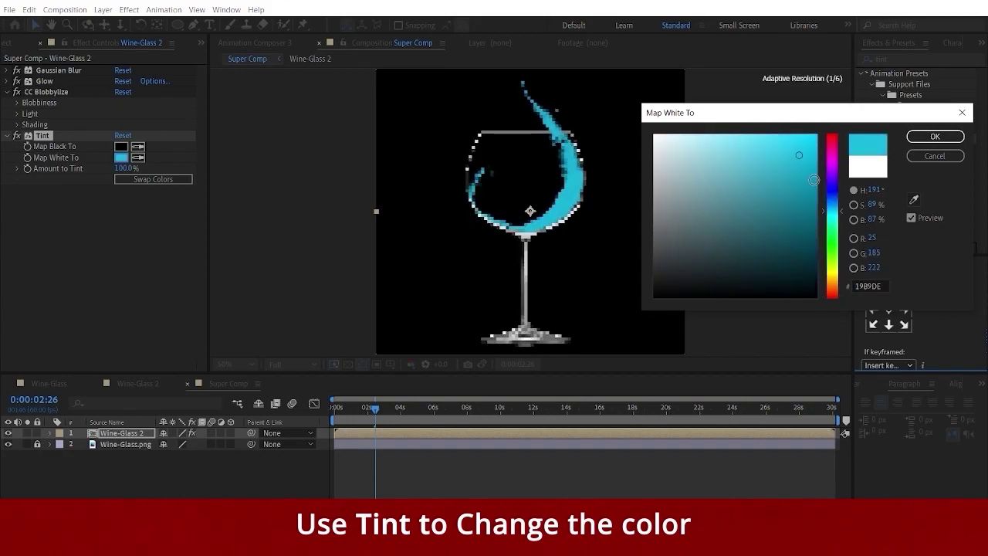
{"action": "mouse_move", "coordinate": [815, 179]}
{"action": "left_mouse_down"}
{"action": "mouse_move", "coordinate": [783, 225]}
{"action": "mouse_move", "coordinate": [791, 162]}
{"action": "left_mouse_up"}
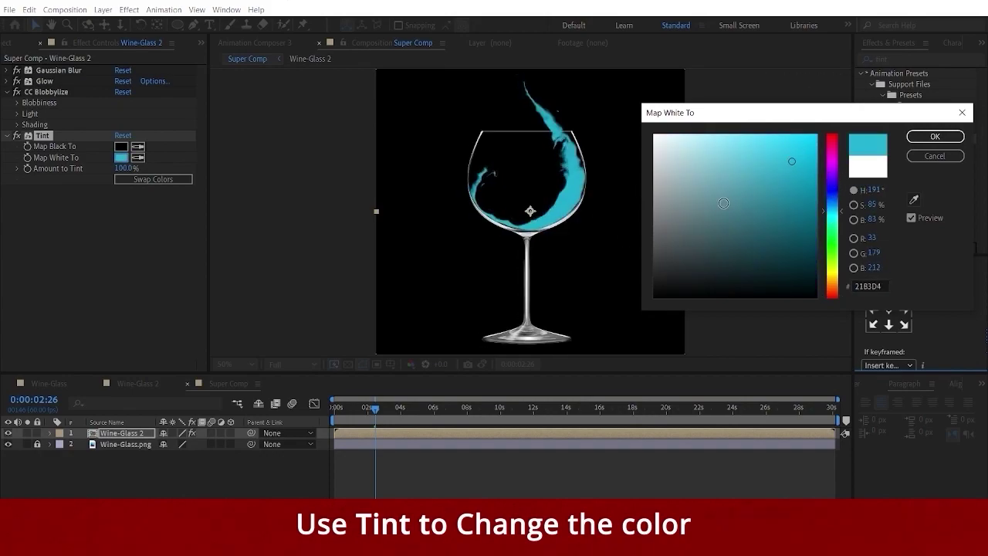
{"action": "mouse_move", "coordinate": [831, 193]}
{"action": "left_mouse_down"}
{"action": "mouse_move", "coordinate": [830, 205]}
{"action": "mouse_move", "coordinate": [800, 196]}
{"action": "mouse_move", "coordinate": [805, 162]}
{"action": "left_mouse_up"}
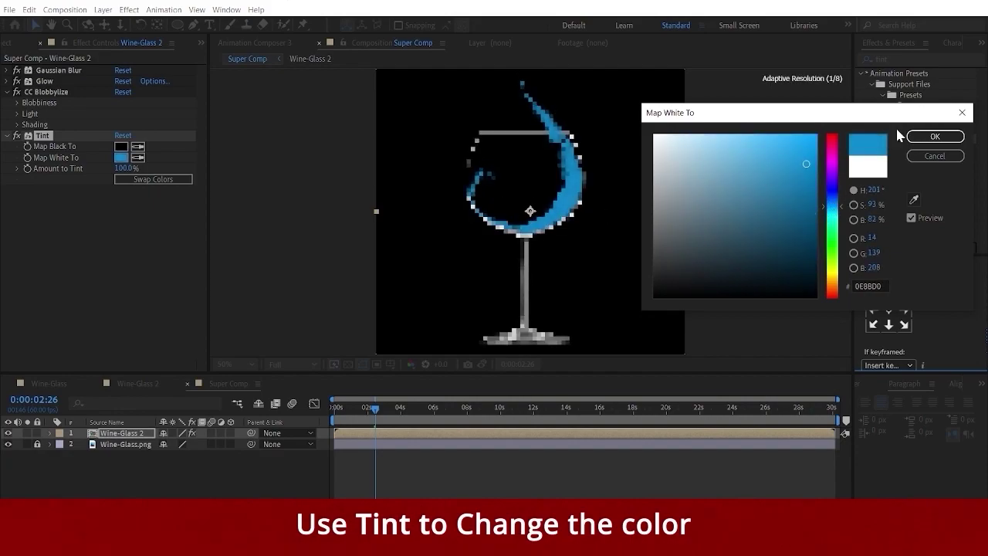
{"action": "left_click", "coordinate": [935, 136]}
Step: Play back and scrub the blue pour with Wine-Glass 2 selected, then ready the effects search
{"action": "key", "text": "space"}
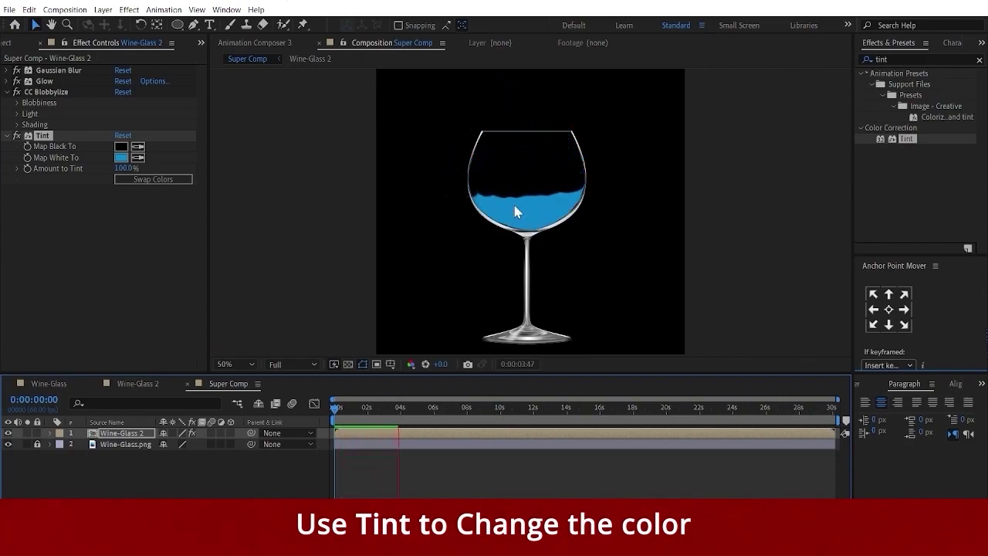
{"action": "left_click", "coordinate": [754, 240]}
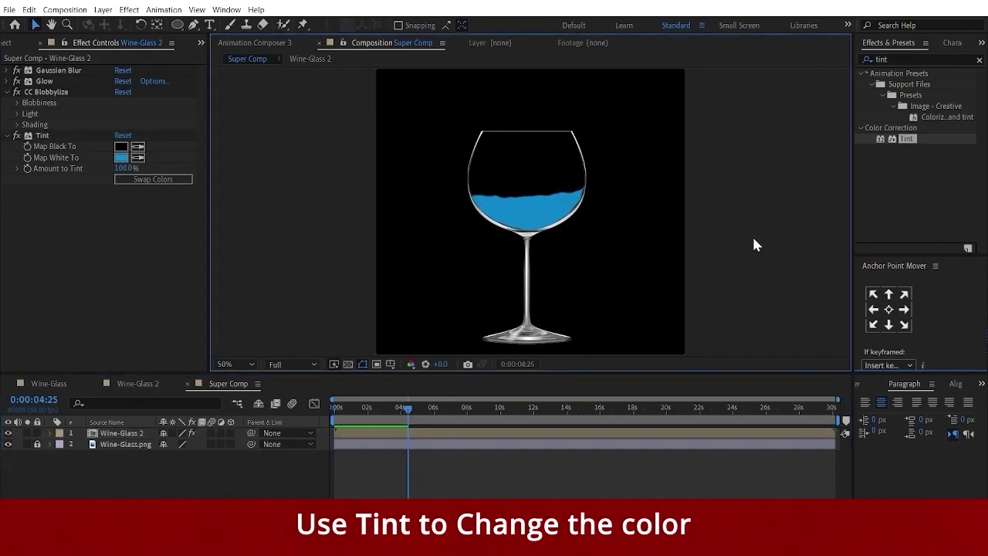
{"action": "left_click", "coordinate": [647, 221]}
{"action": "key", "text": "space"}
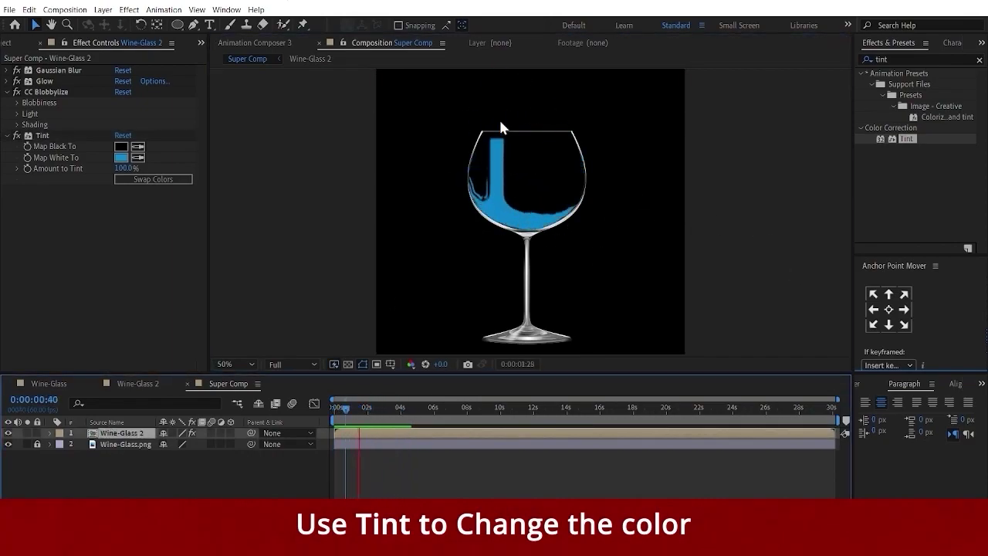
{"action": "key", "text": "space"}
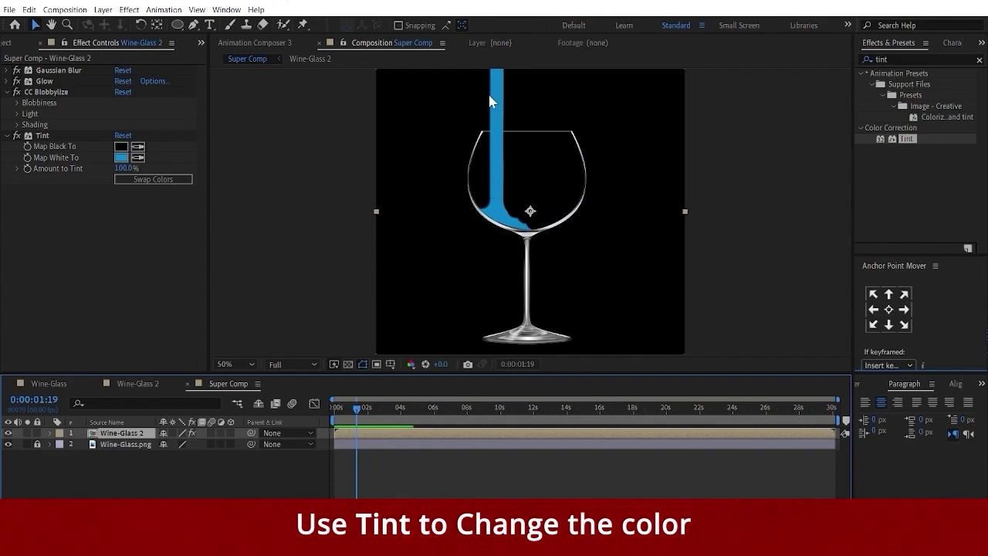
{"action": "left_click_drag", "start_coordinate": [360, 409], "coordinate": [360, 407]}
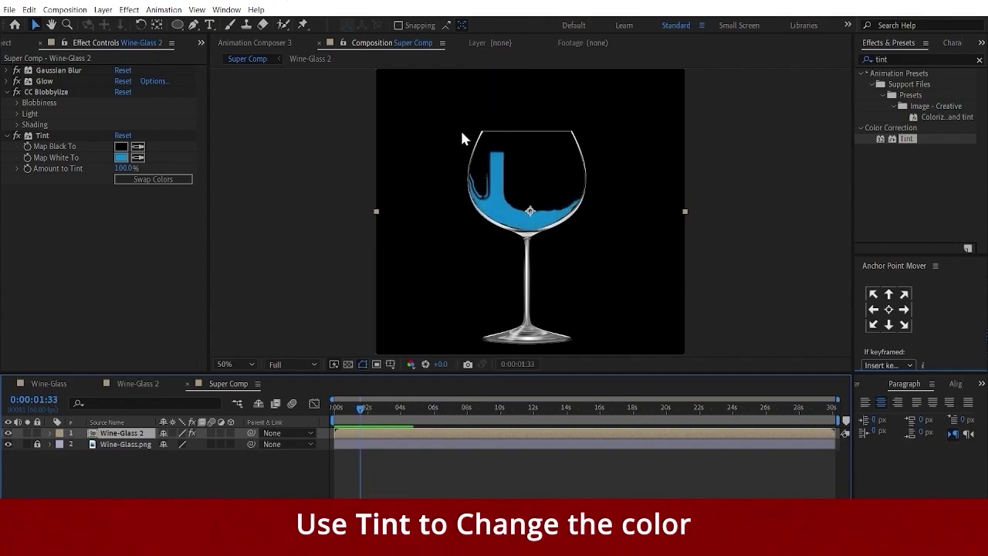
{"action": "left_click", "coordinate": [918, 60]}
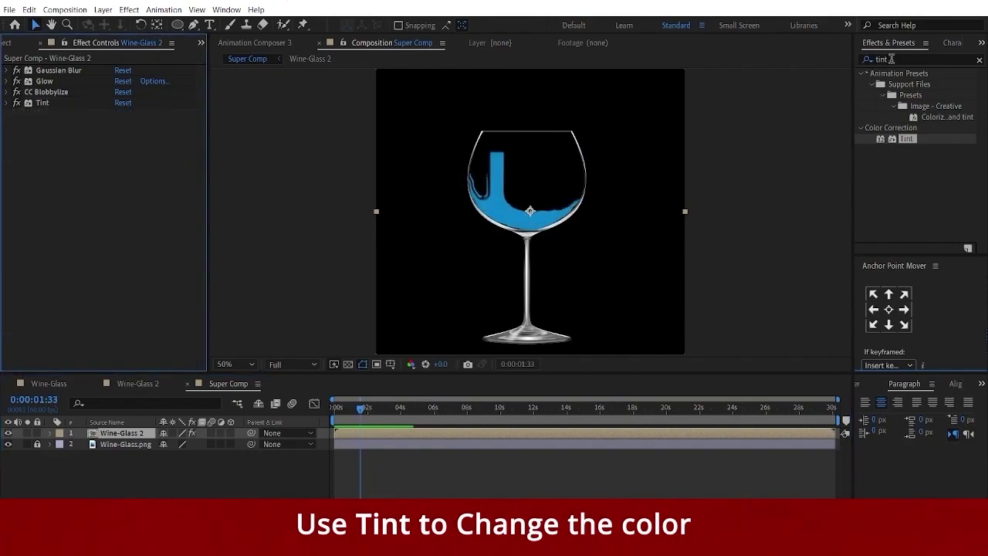
Step: Search 'turbul' and apply Turbulent Displace to Wine-Glass 2 with Amount 6 and Size 25
{"action": "type", "text": "turbul"}
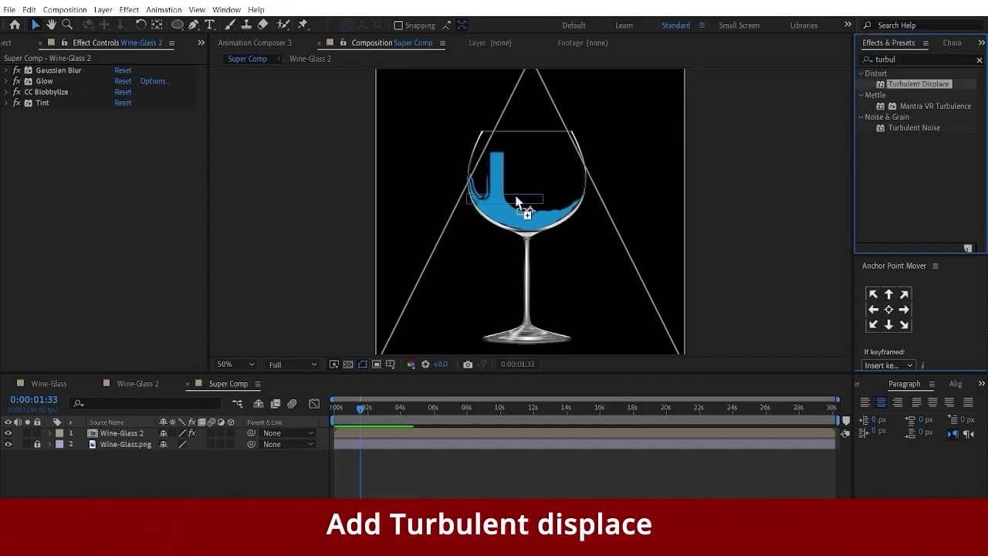
{"action": "left_click_drag", "start_coordinate": [902, 85], "coordinate": [525, 209]}
{"action": "left_click_drag", "start_coordinate": [357, 413], "coordinate": [334, 409]}
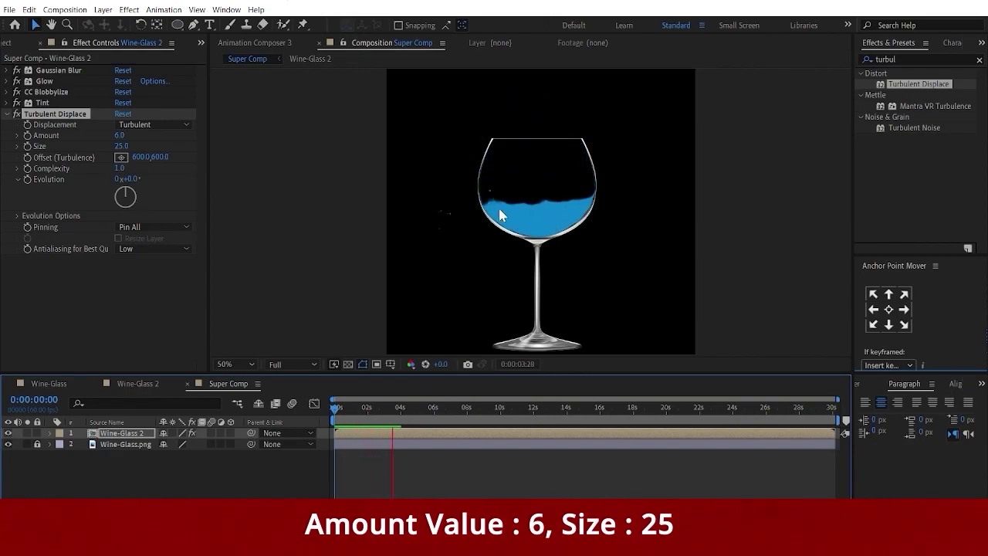
{"action": "scroll", "coordinate": [474, 232], "scroll_direction": "down", "scroll_amount": 2}
{"action": "left_click", "coordinate": [171, 487]}
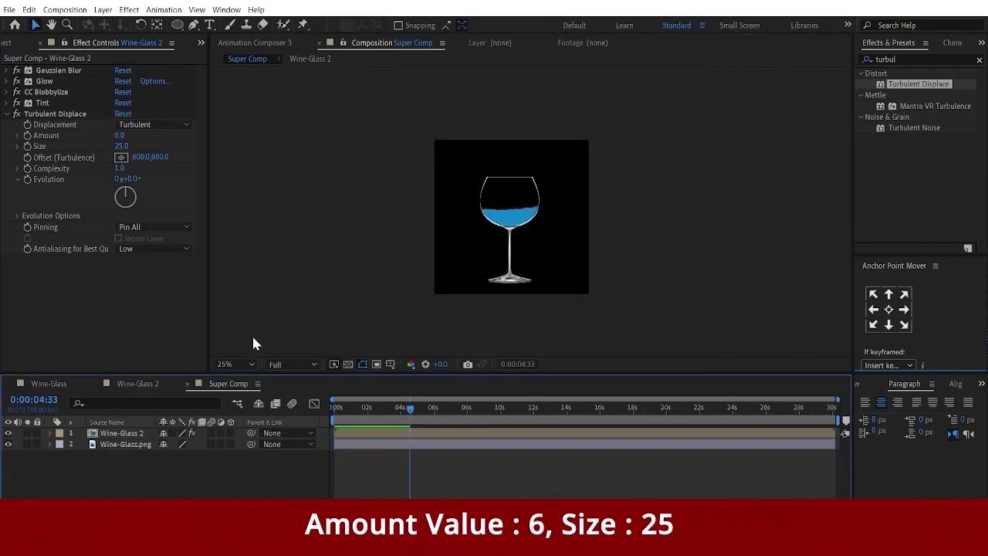
Step: Create a new solid layer, White Solid 1, in the Super Comp
{"action": "right_click", "coordinate": [159, 480]}
{"action": "mouse_move", "coordinate": [185, 342]}
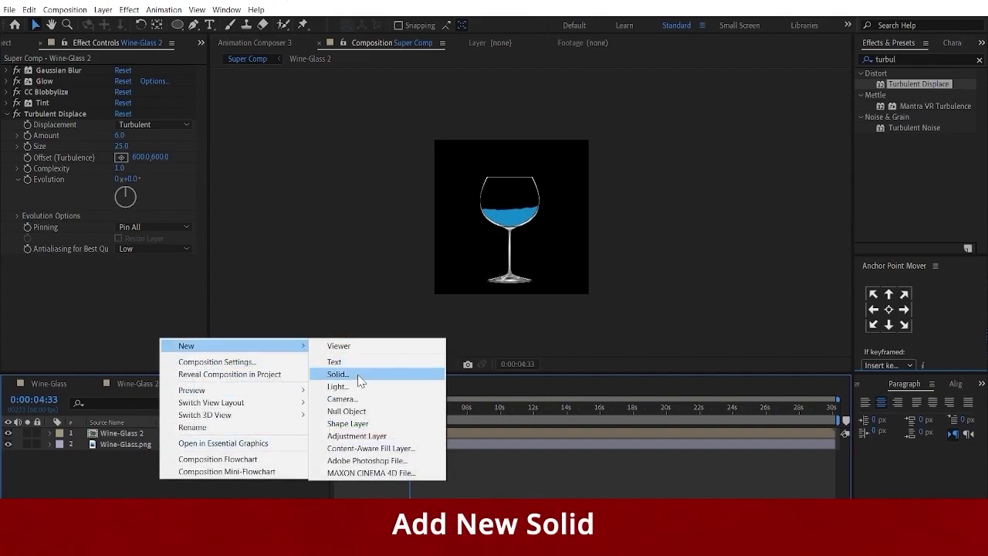
{"action": "left_click", "coordinate": [356, 377]}
{"action": "left_click", "coordinate": [334, 370]}
Step: Apply Gradient Ramp to the solid with a grey start colour and off-white end colour
{"action": "left_click", "coordinate": [918, 59]}
{"action": "type", "text": "g"}
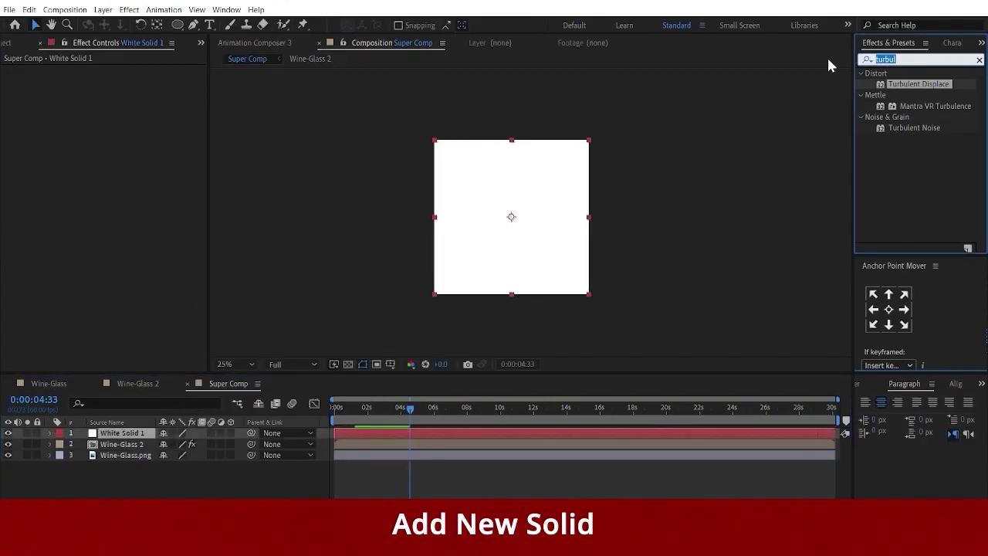
{"action": "type", "text": "rad"}
{"action": "left_click_drag", "start_coordinate": [923, 182], "coordinate": [554, 229]}
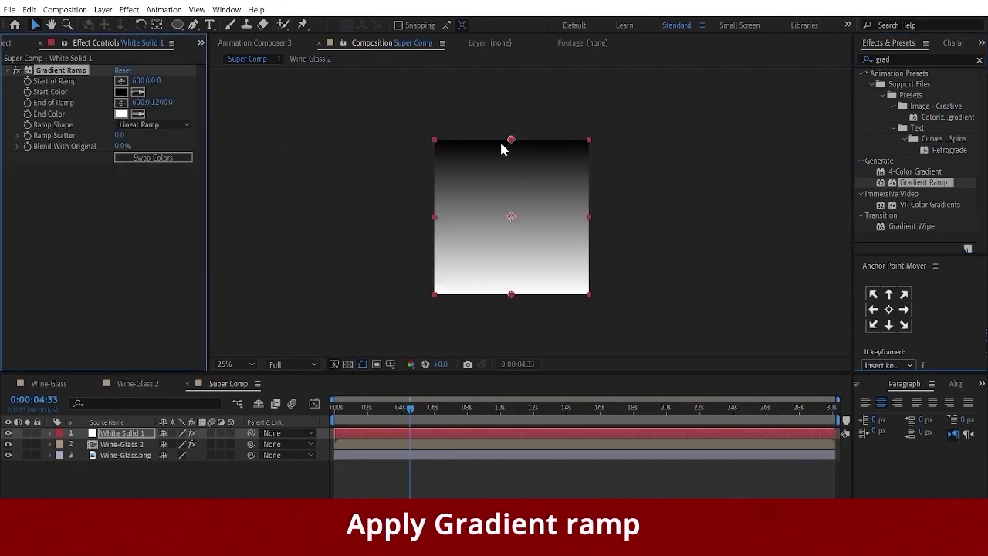
{"action": "left_click", "coordinate": [121, 92]}
{"action": "left_click", "coordinate": [657, 226]}
{"action": "left_click_drag", "start_coordinate": [654, 227], "coordinate": [654, 199]}
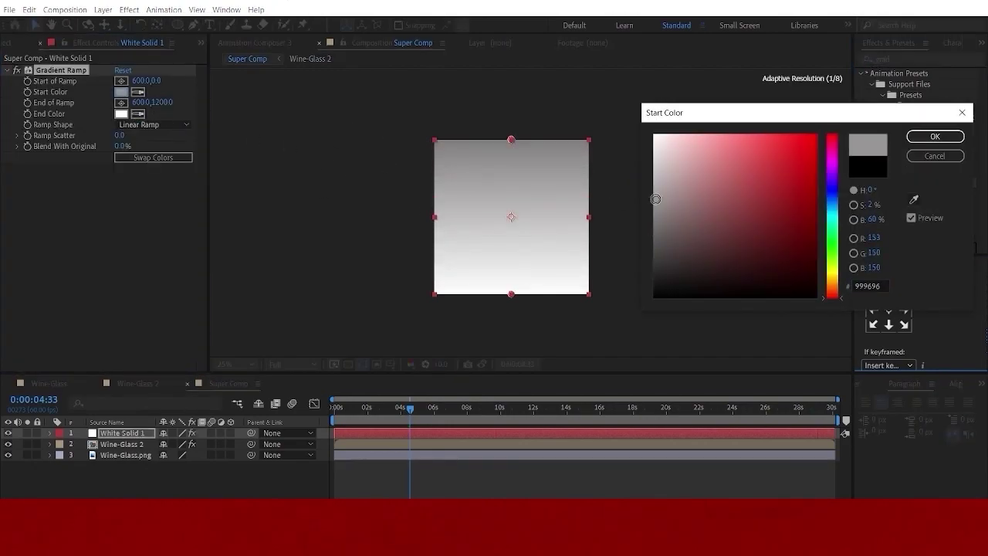
{"action": "left_click", "coordinate": [935, 136]}
{"action": "left_click", "coordinate": [121, 113]}
{"action": "left_click", "coordinate": [655, 139]}
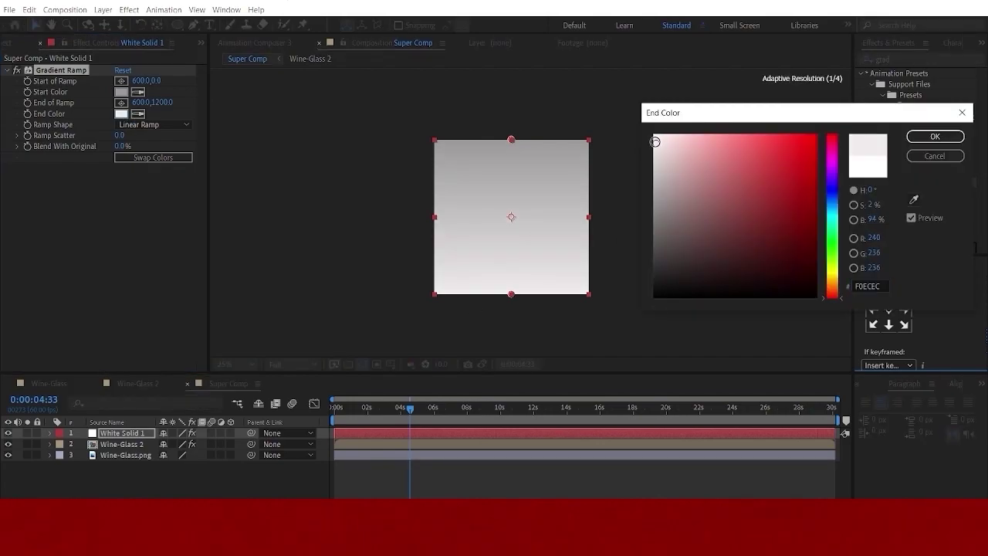
{"action": "left_click", "coordinate": [934, 136]}
Step: Move the gradient solid beneath the glass layers as the backdrop
{"action": "left_click_drag", "start_coordinate": [132, 470], "coordinate": [131, 463]}
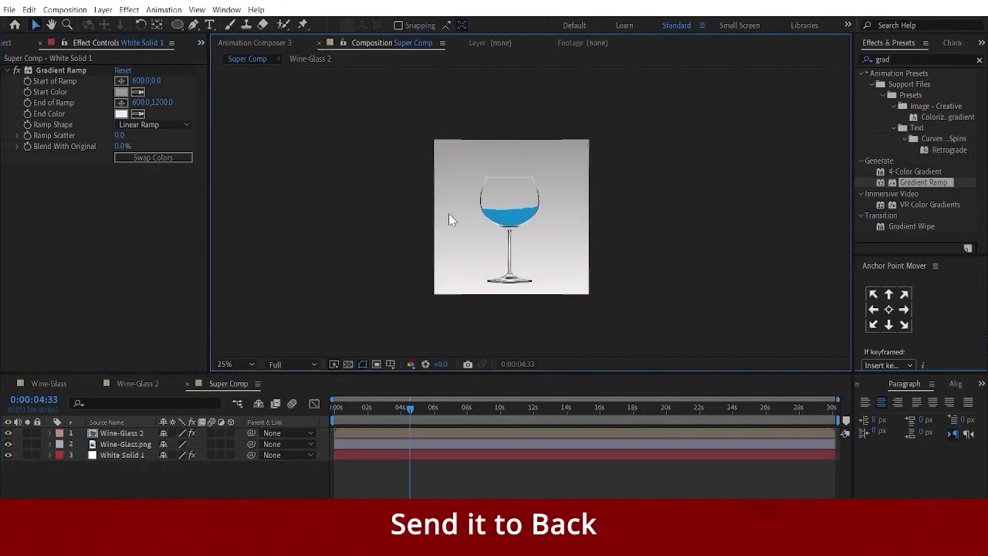
{"action": "key", "text": "period"}
{"action": "key", "text": "grave"}
{"action": "key", "text": "grave"}
{"action": "key", "text": "comma"}
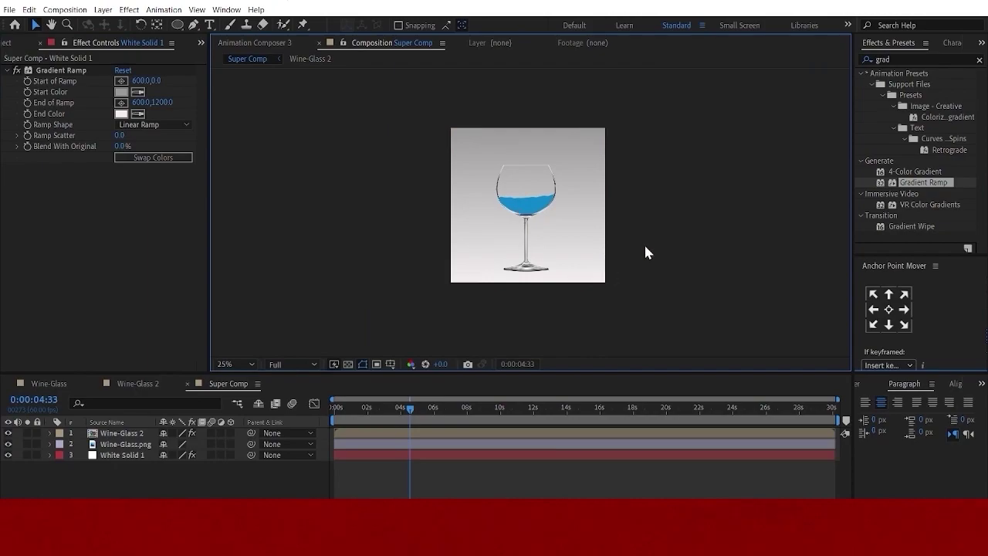
Step: Duplicate Wine-Glass.png as a layer named Mirror, apply the Mirror effect, and hide the original
{"action": "left_click", "coordinate": [118, 444]}
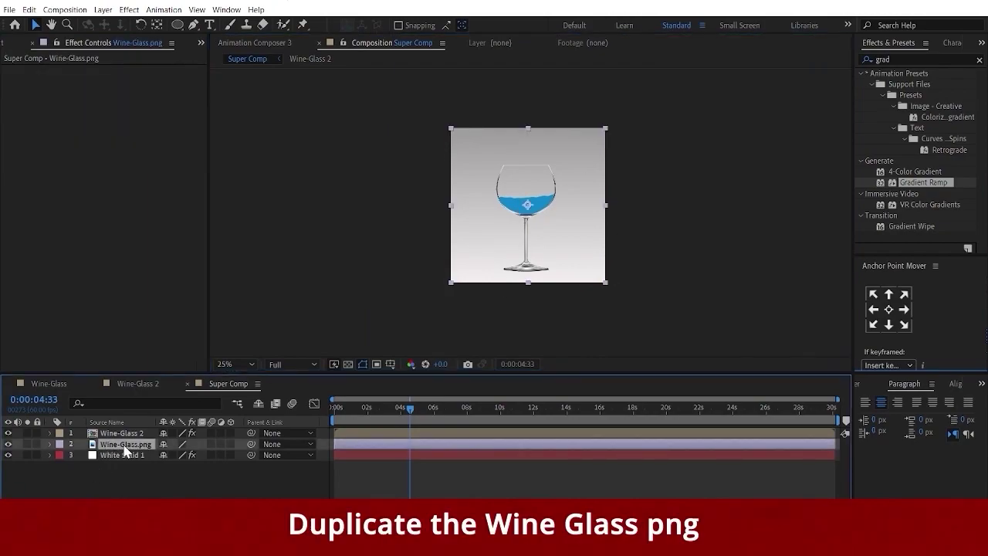
{"action": "key", "text": "ctrl+d"}
{"action": "type", "text": "Mirror"}
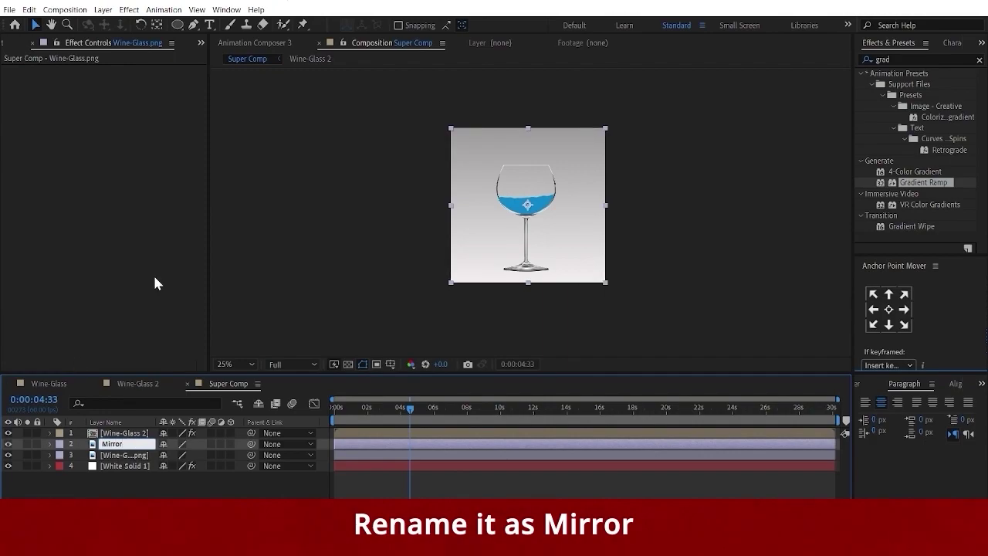
{"action": "key", "text": "Return"}
{"action": "left_click", "coordinate": [919, 59]}
{"action": "type", "text": "mirro"}
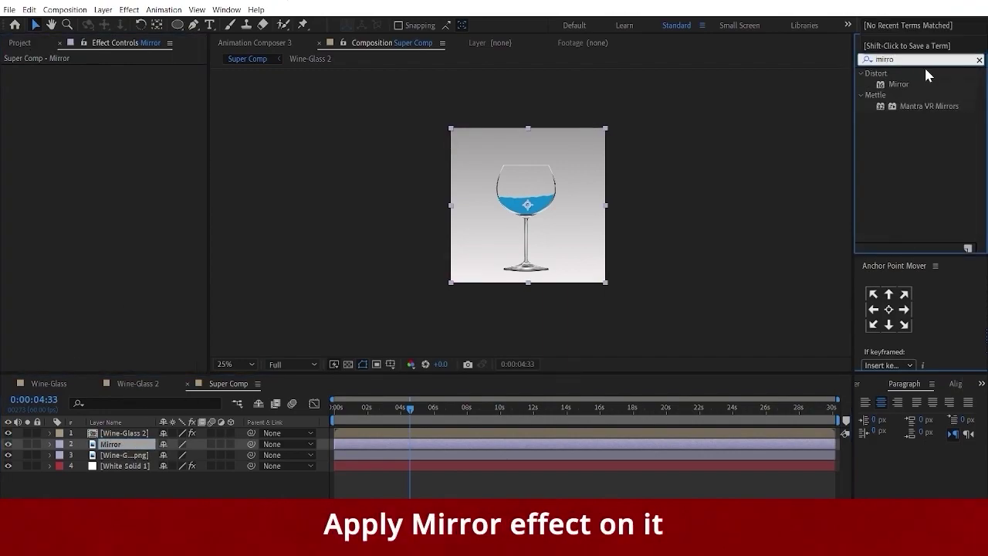
{"action": "left_click_drag", "start_coordinate": [898, 84], "coordinate": [634, 160]}
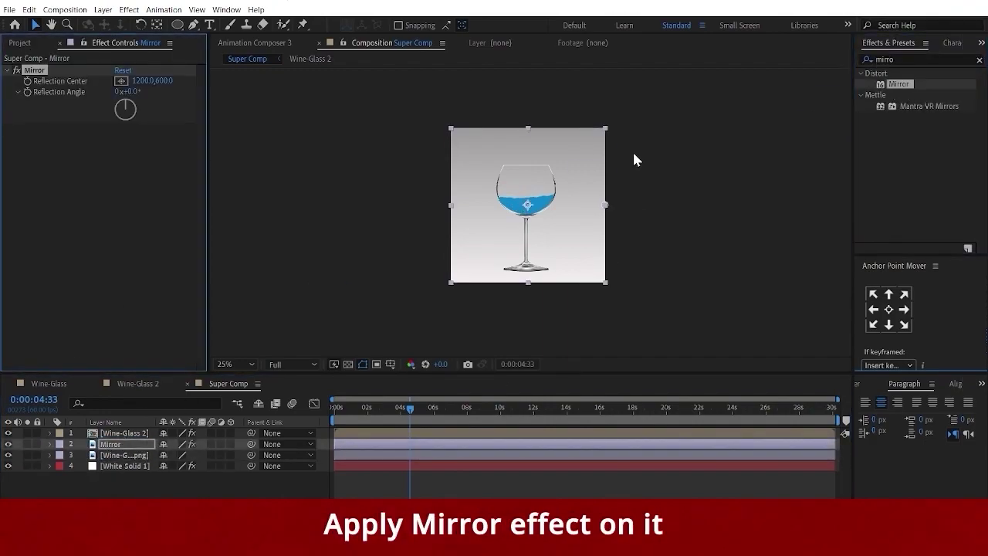
{"action": "left_click", "coordinate": [8, 455]}
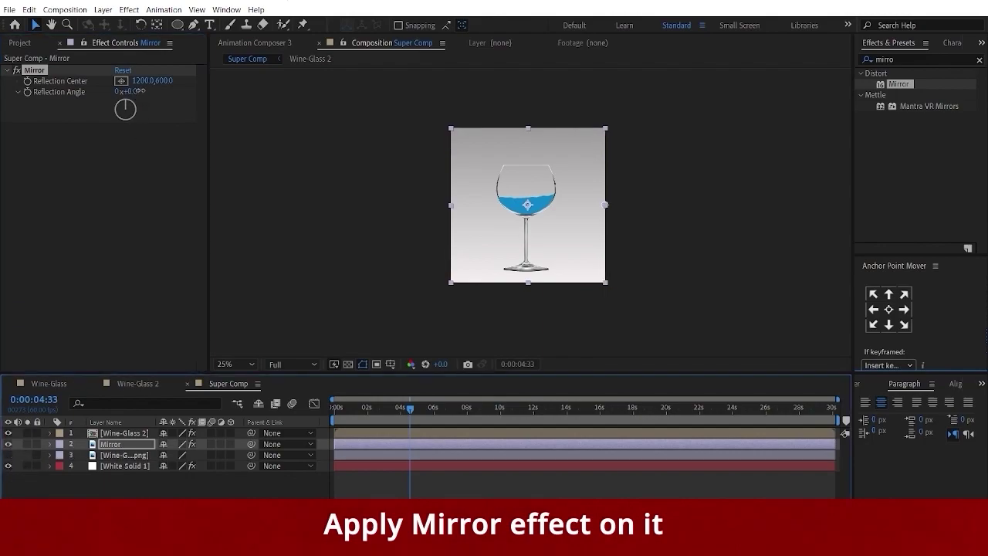
Step: Set the Mirror effect's Reflection Angle to 90° and move Reflection Center to 1200,1121
{"action": "left_click_drag", "start_coordinate": [141, 91], "coordinate": [266, 135]}
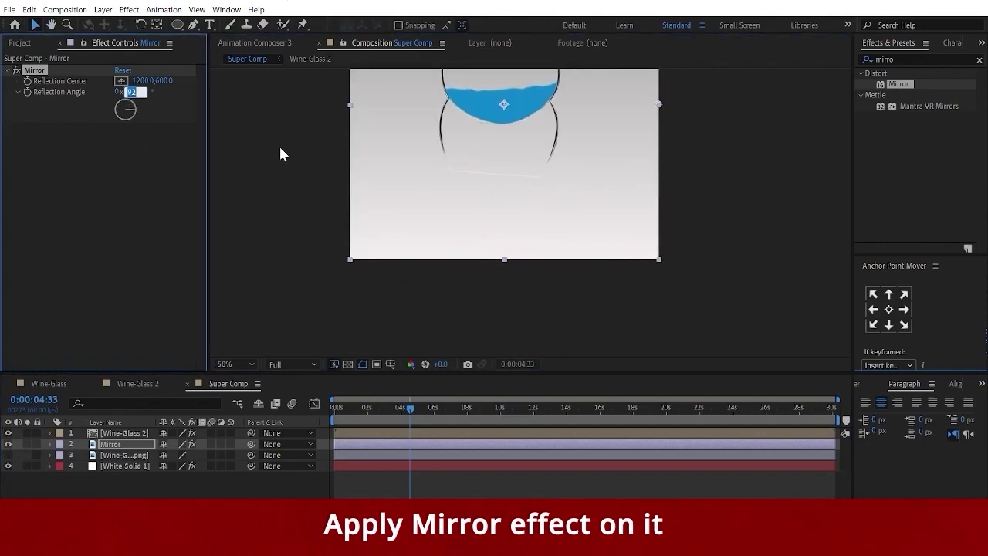
{"action": "type", "text": "9"}
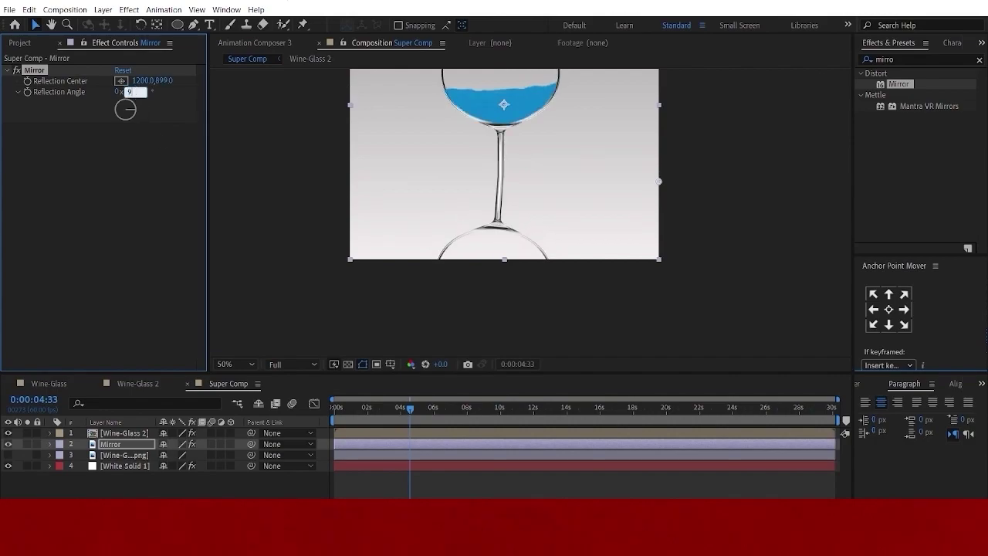
{"action": "type", "text": "0"}
{"action": "key", "text": "Return"}
{"action": "key", "text": "comma"}
{"action": "key", "text": "period"}
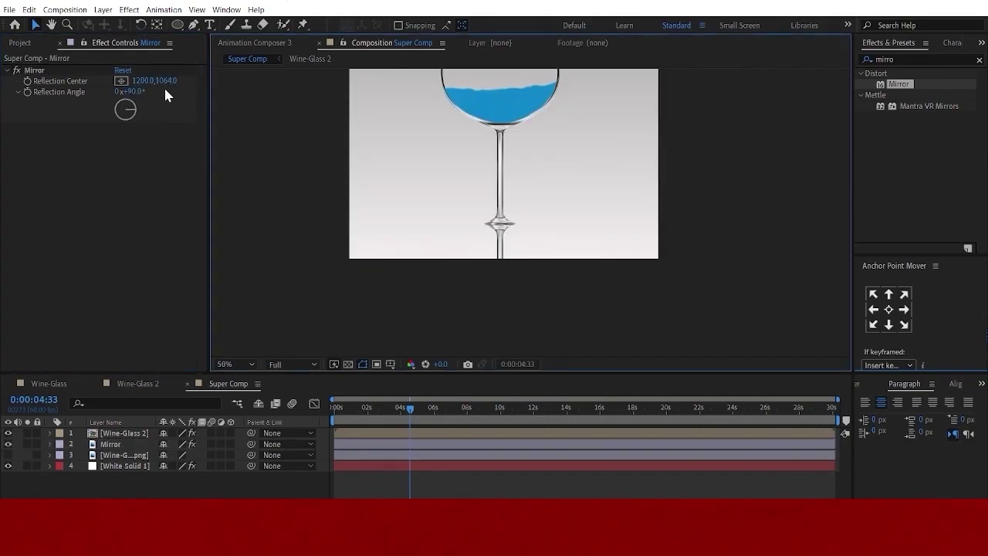
{"action": "left_click_drag", "start_coordinate": [165, 80], "coordinate": [173, 80]}
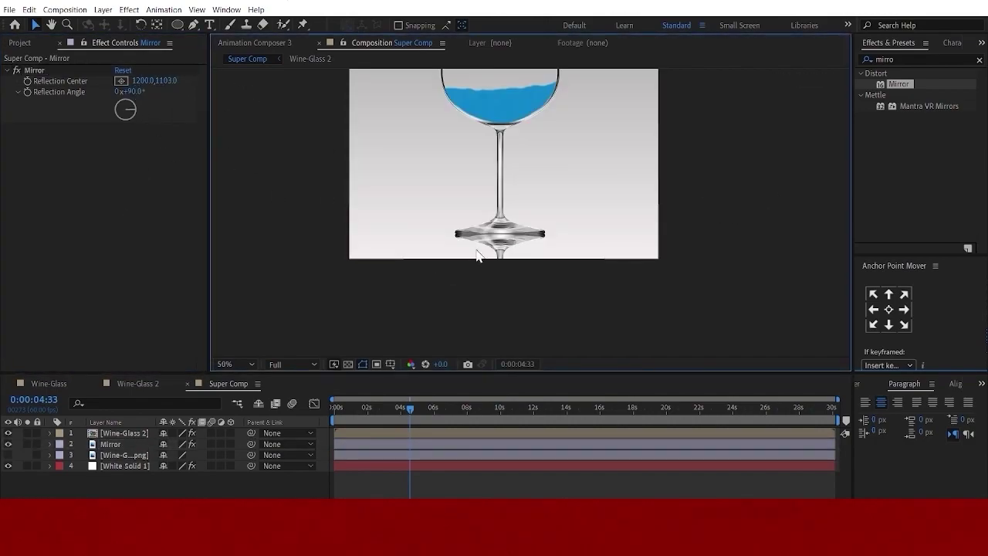
{"action": "left_click_drag", "start_coordinate": [480, 260], "coordinate": [558, 190]}
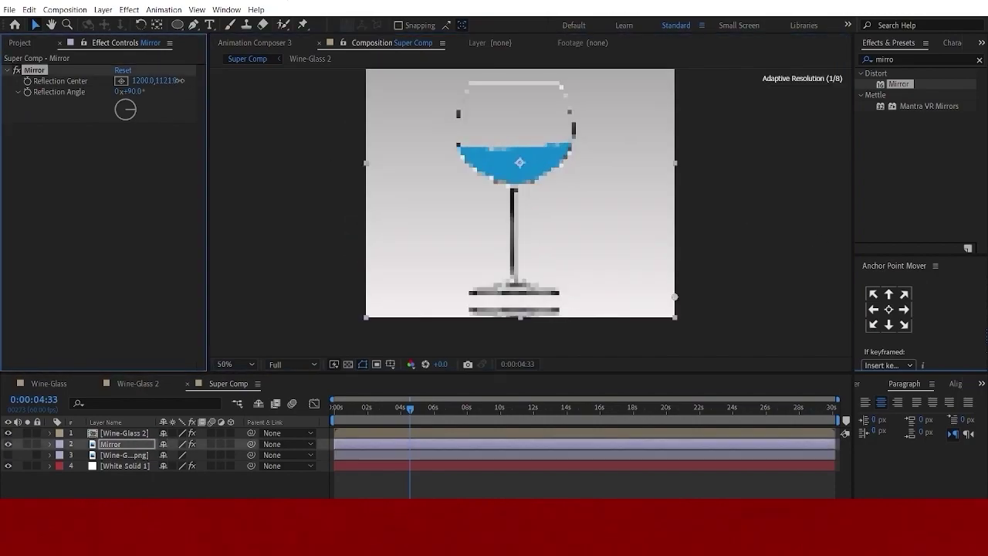
{"action": "left_click", "coordinate": [108, 443]}
{"action": "left_click", "coordinate": [899, 60]}
Step: Search 'blur' and drag Fast Box Blur into the timeline, undoing the drop on the wrong layer
{"action": "type", "text": "b"}
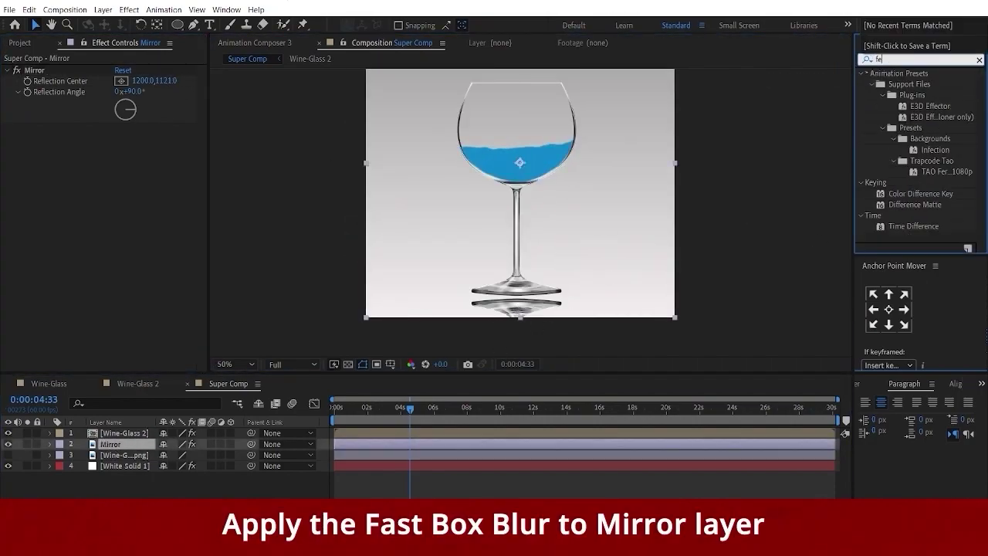
{"action": "left_click", "coordinate": [867, 59]}
{"action": "left_click", "coordinate": [917, 60]}
{"action": "type", "text": "blur"}
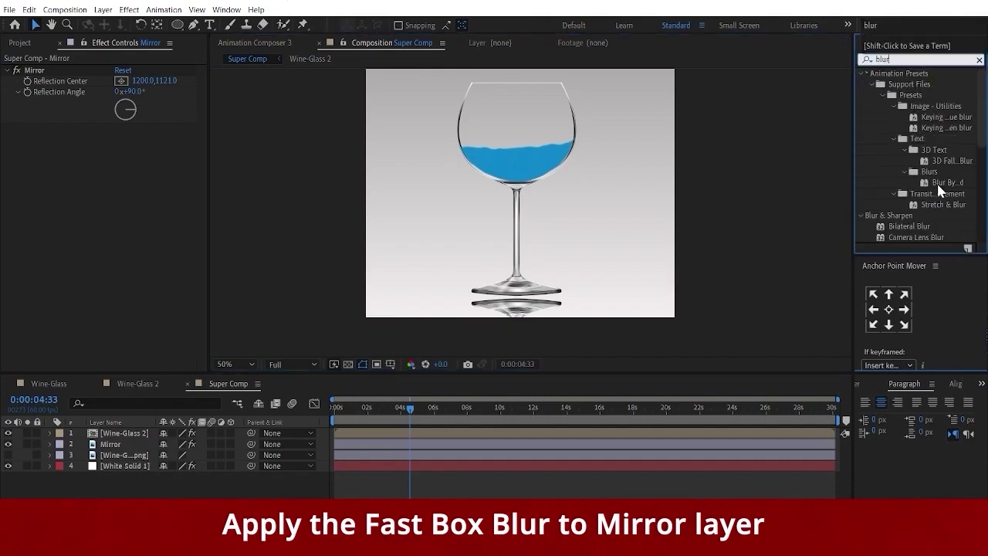
{"action": "scroll", "coordinate": [934, 181], "scroll_direction": "down", "scroll_amount": 2}
{"action": "left_click", "coordinate": [926, 196]}
{"action": "scroll", "coordinate": [928, 110], "scroll_direction": "up", "scroll_amount": 2}
{"action": "scroll", "coordinate": [919, 148], "scroll_direction": "up", "scroll_amount": 3}
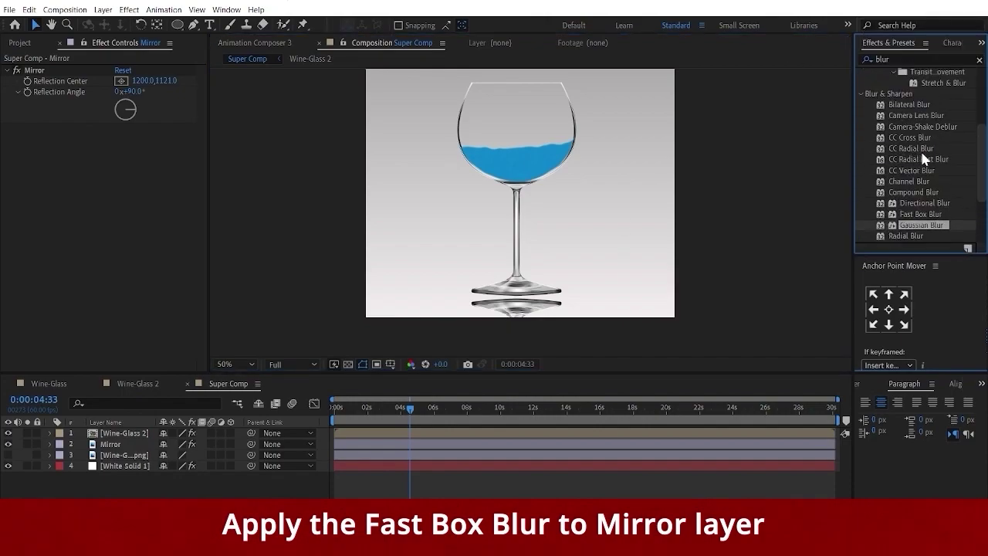
{"action": "scroll", "coordinate": [936, 107], "scroll_direction": "down", "scroll_amount": 3}
{"action": "mouse_move", "coordinate": [919, 128]}
{"action": "left_mouse_down"}
{"action": "mouse_move", "coordinate": [160, 417]}
{"action": "mouse_move", "coordinate": [116, 457]}
{"action": "mouse_move", "coordinate": [116, 446]}
{"action": "left_mouse_up"}
{"action": "key", "text": "ctrl+z"}
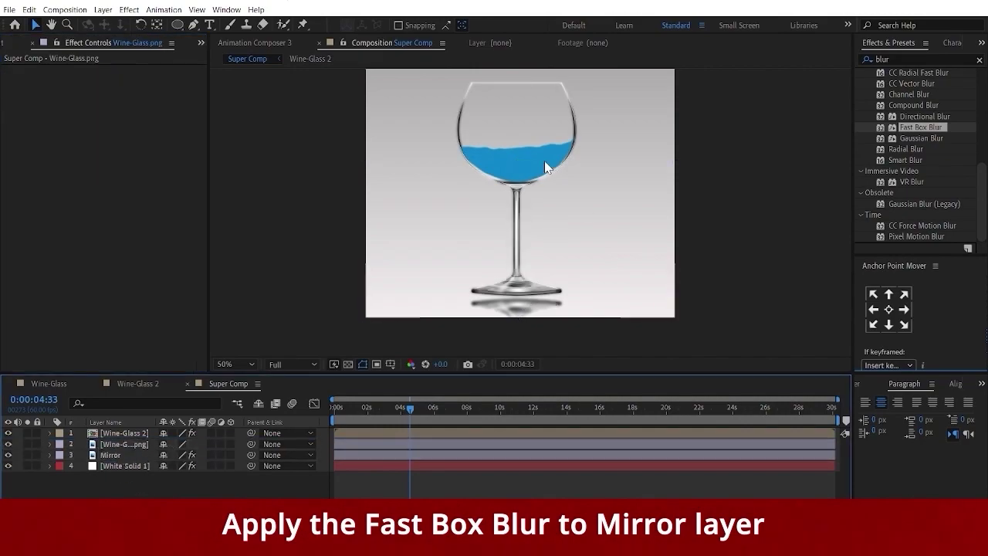
Step: Select the Wine-Glass 2 liquid layer and begin editing the Mirror layer's opacity
{"action": "scroll", "coordinate": [398, 132], "scroll_direction": "up", "scroll_amount": 2}
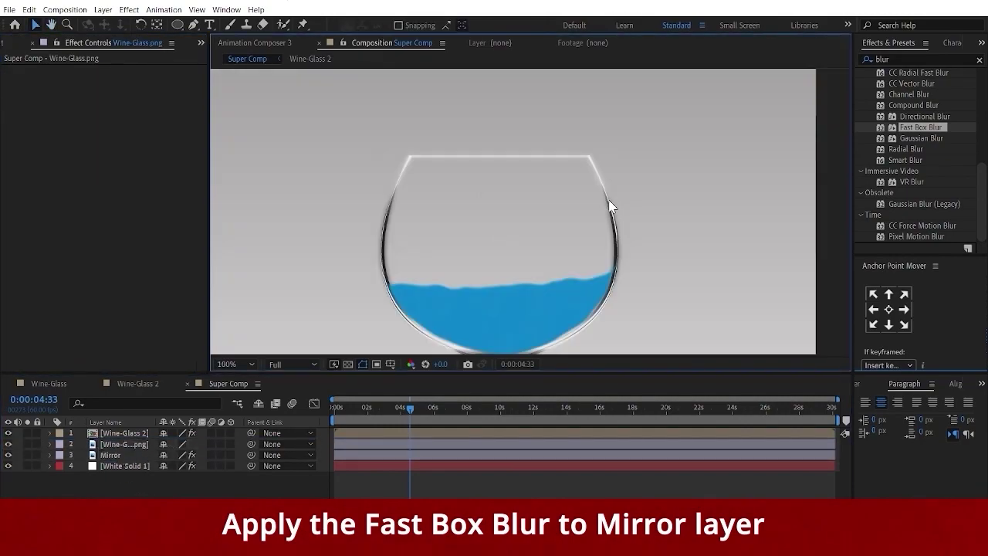
{"action": "left_click", "coordinate": [126, 434]}
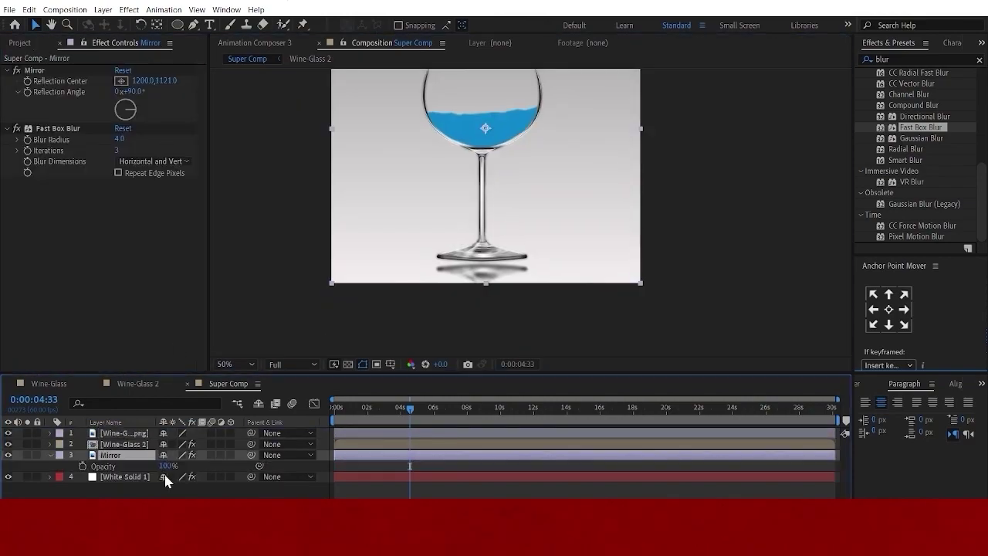
{"action": "left_click", "coordinate": [167, 466]}
Step: Set Mirror opacity to 50% and add Wine-Glass-Shine.png as the top layer starting at 0s
{"action": "type", "text": "50"}
{"action": "key", "text": "Return"}
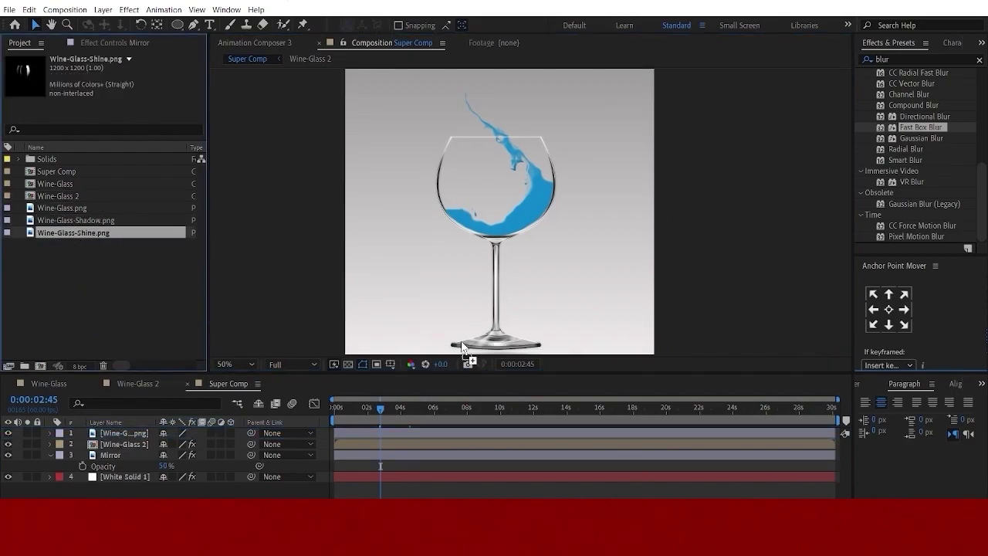
{"action": "left_click_drag", "start_coordinate": [463, 345], "coordinate": [503, 396]}
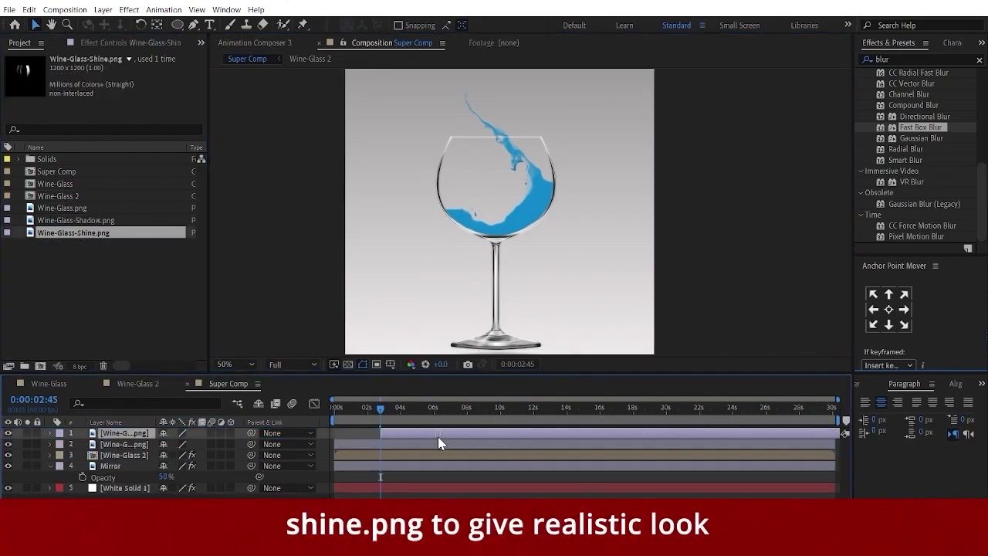
{"action": "key", "text": "Home"}
{"action": "key", "text": "bracketleft"}
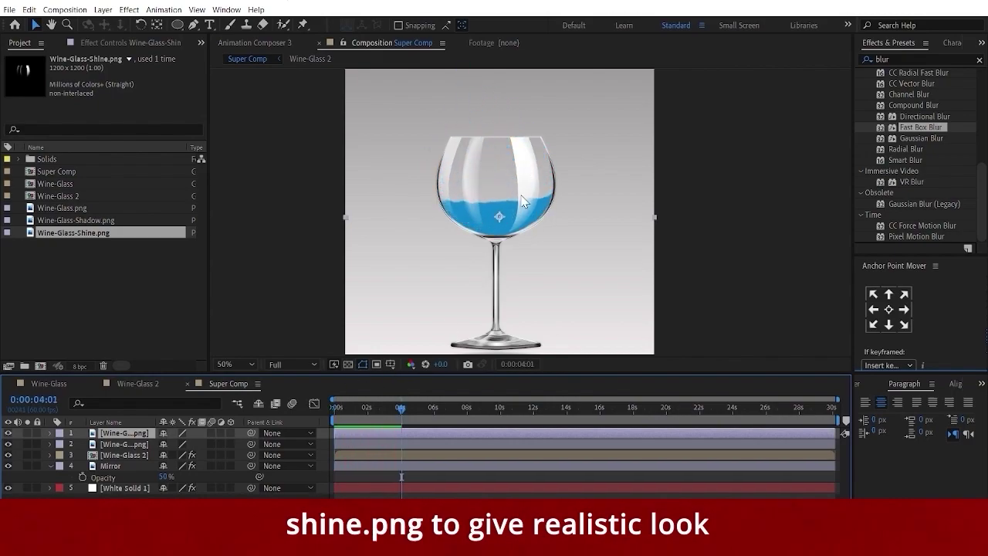
Step: Set the Wine-Glass-Shine.png layer's opacity to 35%
{"action": "key", "text": "t"}
{"action": "left_click", "coordinate": [655, 196]}
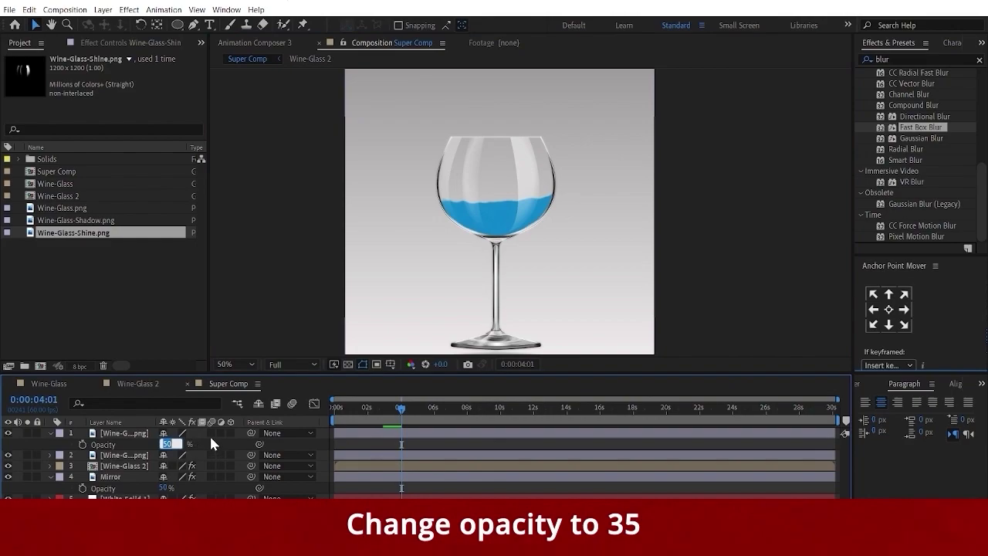
{"action": "left_click", "coordinate": [165, 444]}
{"action": "key", "text": "Return"}
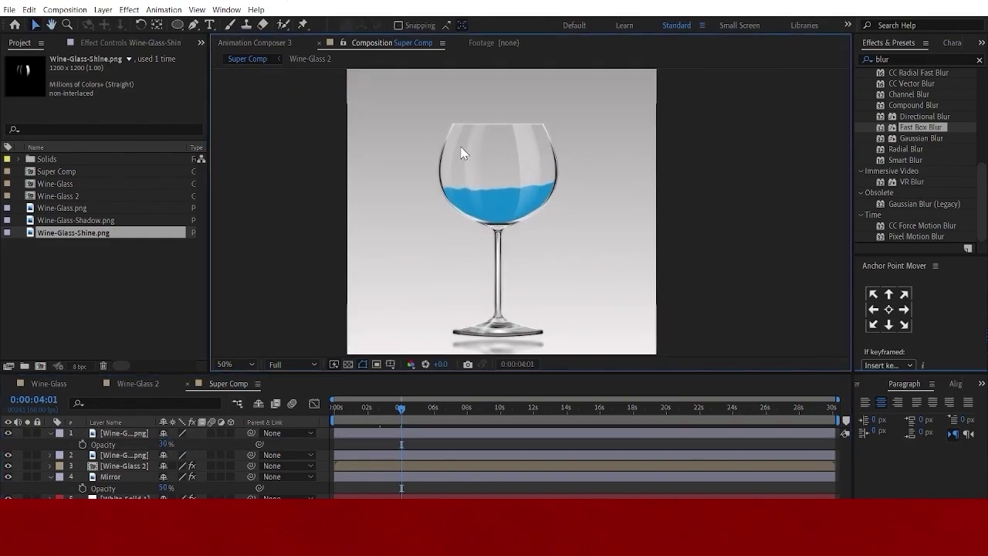
{"action": "key", "text": "Return"}
{"action": "scroll", "coordinate": [524, 135], "scroll_direction": "up", "scroll_amount": 4}
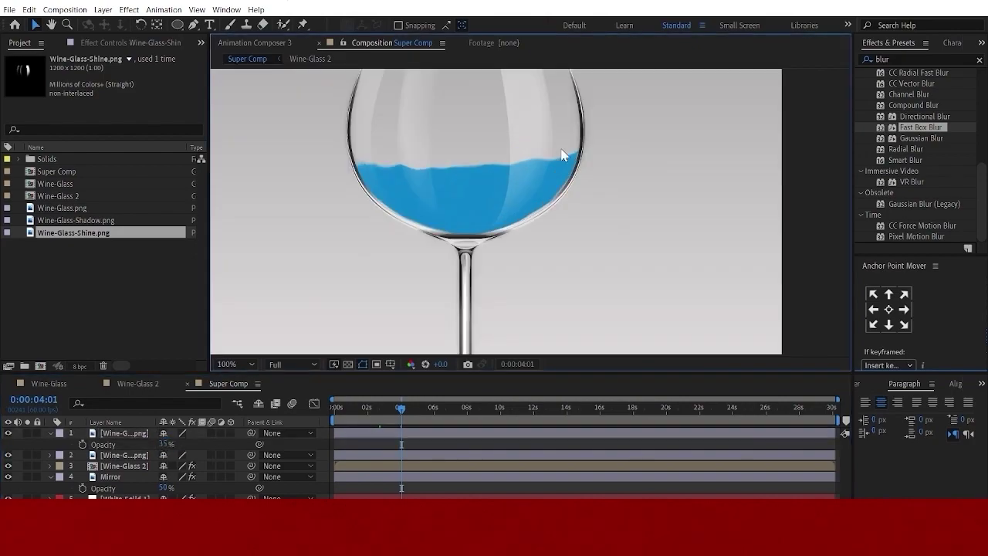
{"action": "scroll", "coordinate": [550, 144], "scroll_direction": "down", "scroll_amount": 4}
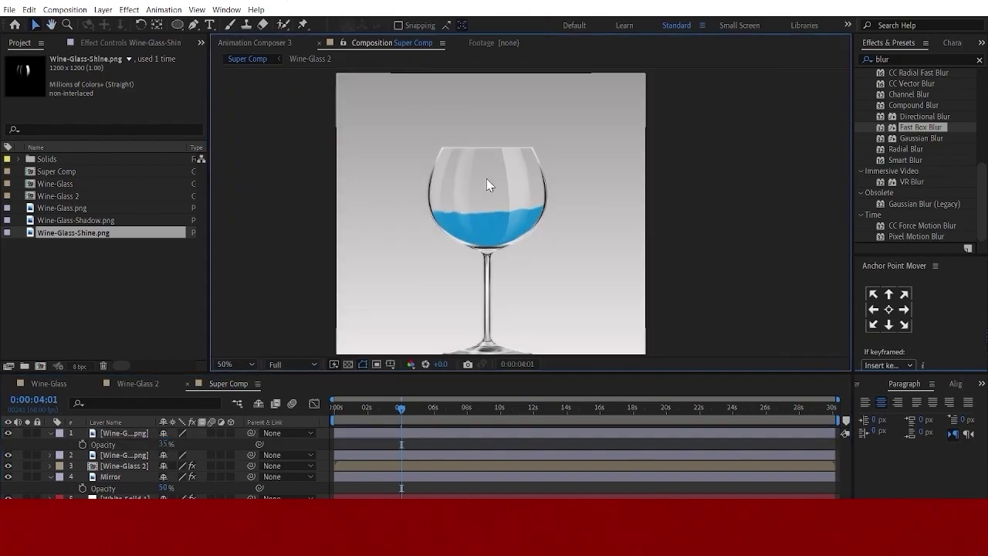
Step: Add Wine-Glass-Shadow.png above the Mirror layer and set its opacity to 25%
{"action": "left_click", "coordinate": [89, 220]}
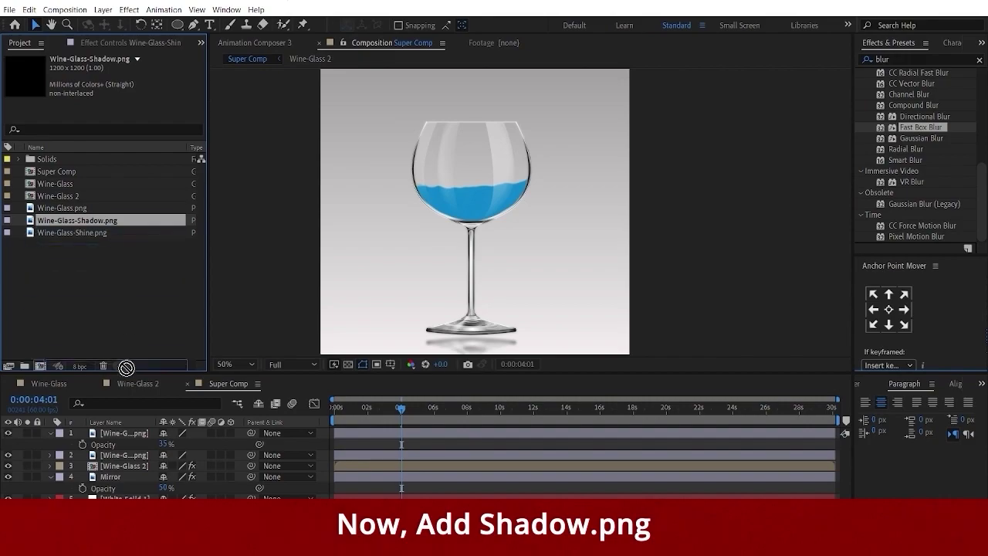
{"action": "left_click_drag", "start_coordinate": [126, 367], "coordinate": [188, 471]}
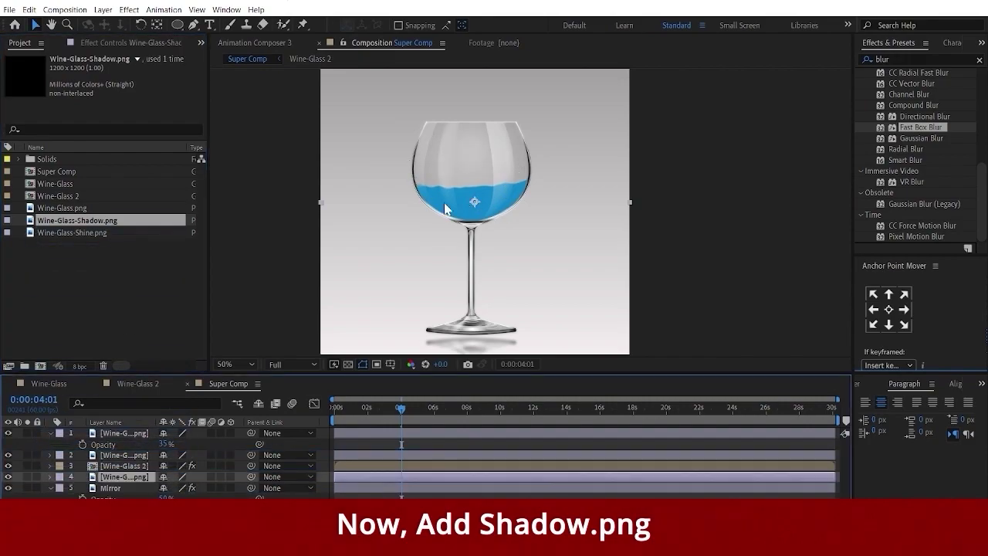
{"action": "key", "text": "t"}
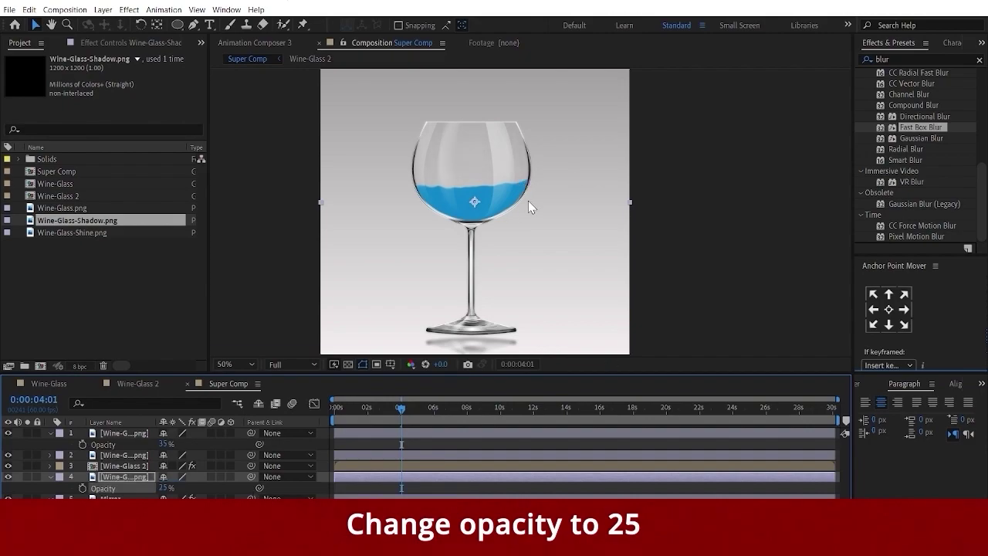
{"action": "left_click", "coordinate": [633, 197]}
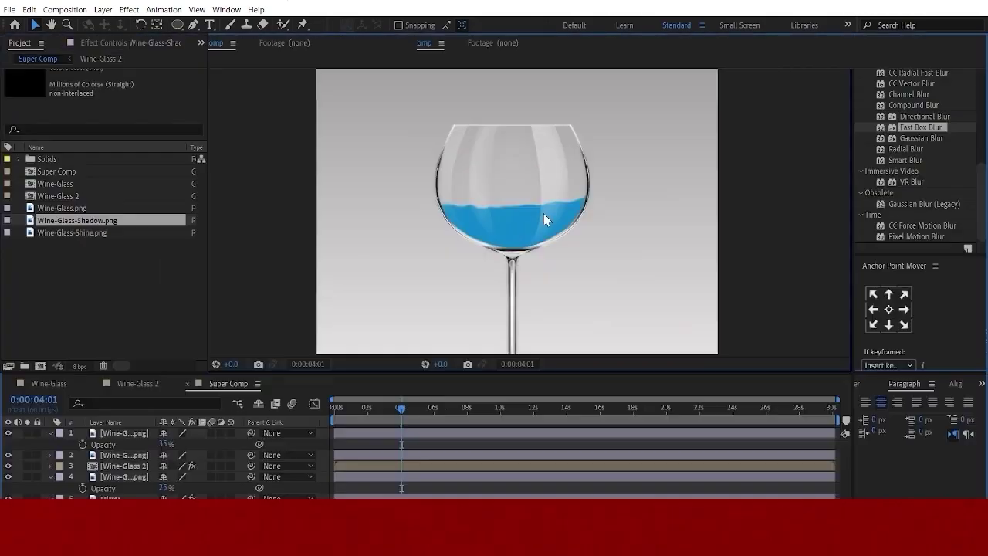
{"action": "left_click_drag", "start_coordinate": [561, 276], "coordinate": [588, 248]}
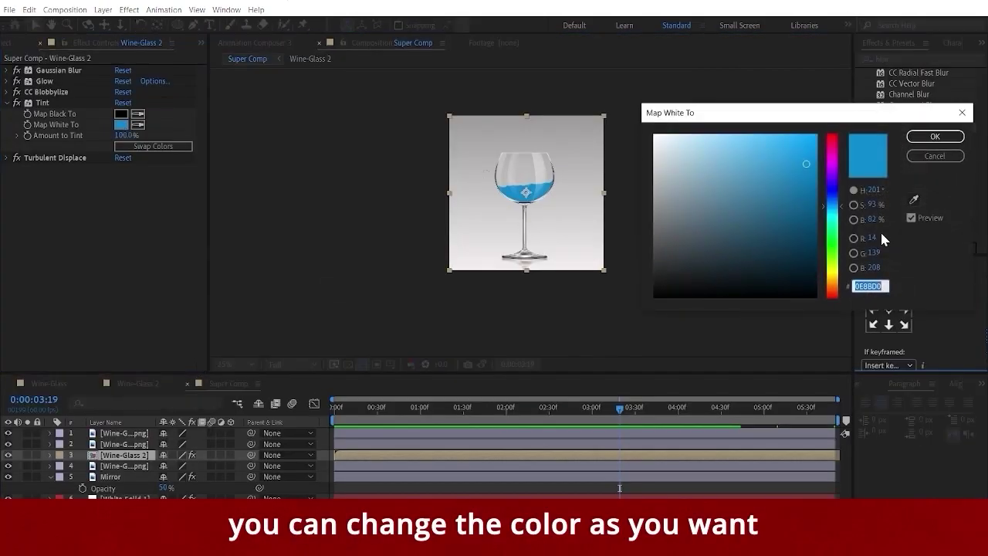
Step: Change the Tint's Map White To colour to crimson E80745 and rewind to the first frame
{"action": "left_click", "coordinate": [831, 149]}
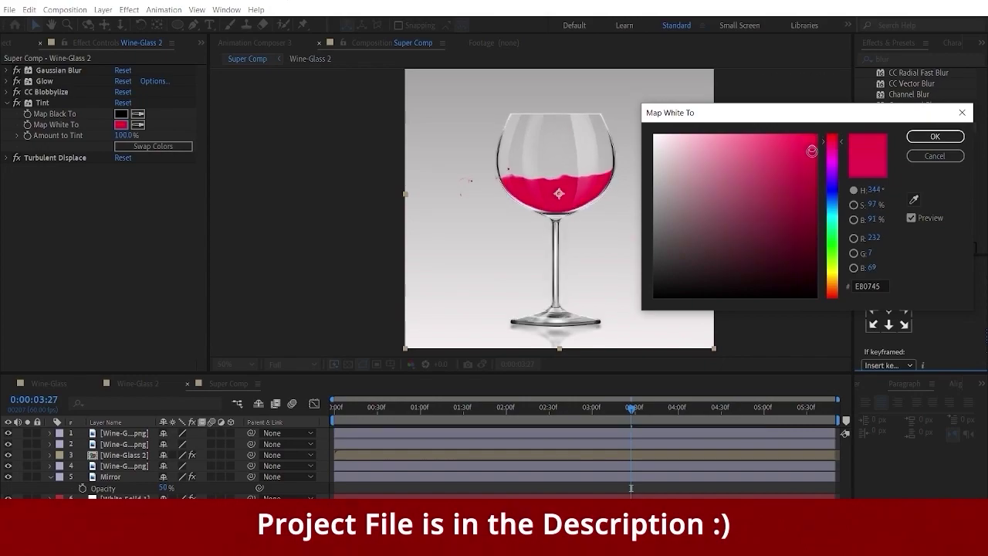
{"action": "key", "text": "Return"}
{"action": "left_click", "coordinate": [347, 414]}
{"action": "left_click_drag", "start_coordinate": [347, 415], "coordinate": [334, 415]}
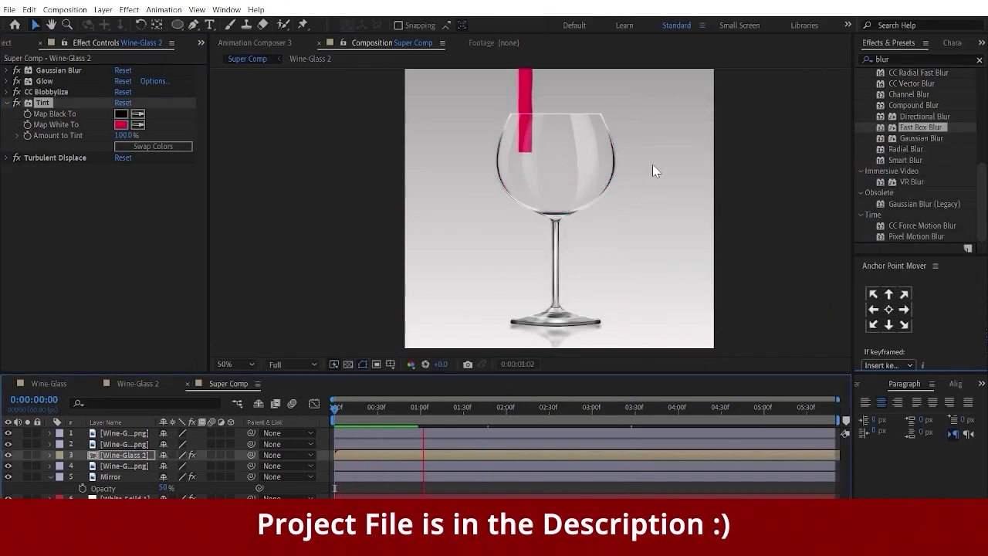